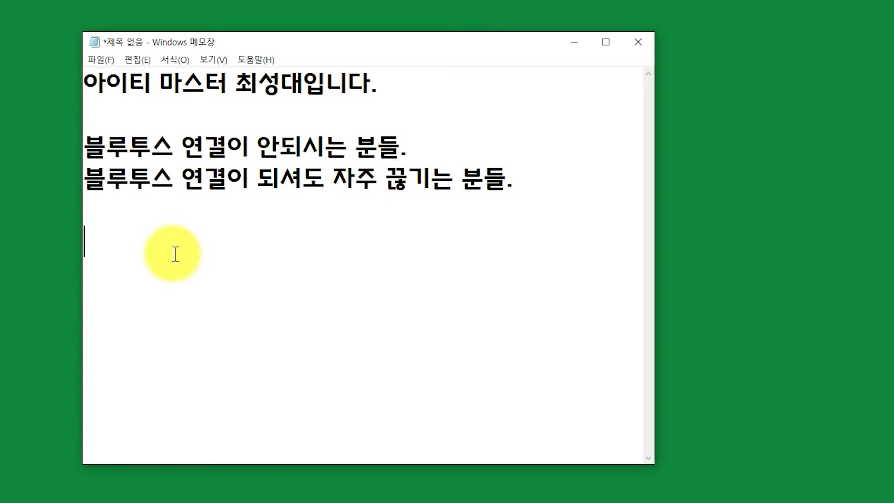
{"action": "type", "text": "공감,"}
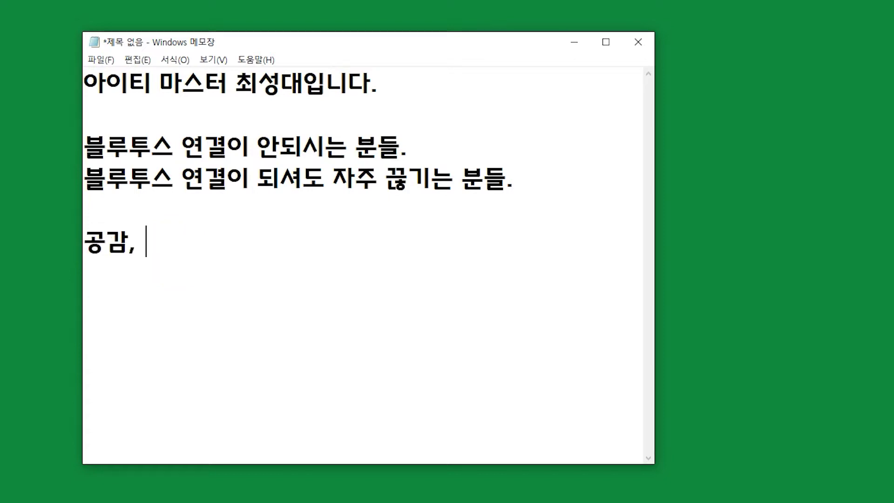
{"action": "key", "text": "BackSpace"}
{"action": "key", "text": "BackSpace"}
{"action": "key", "text": "BackSpace"}
{"action": "key", "text": "BackSpace"}
- Write "구독. 좋아요." below the Bluetooth lines, add the heading "호환성." after a blank line, and start a new line
{"action": "type", "text": "구"}
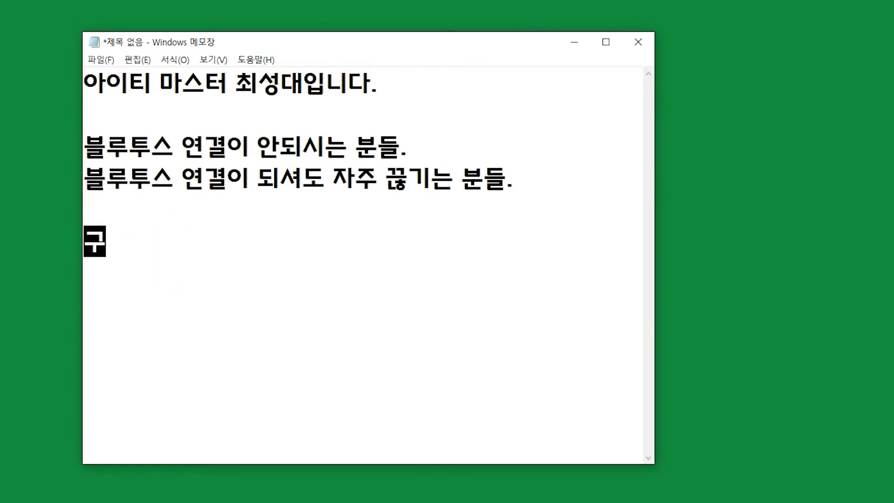
{"action": "type", "text": "독. 좋아요."}
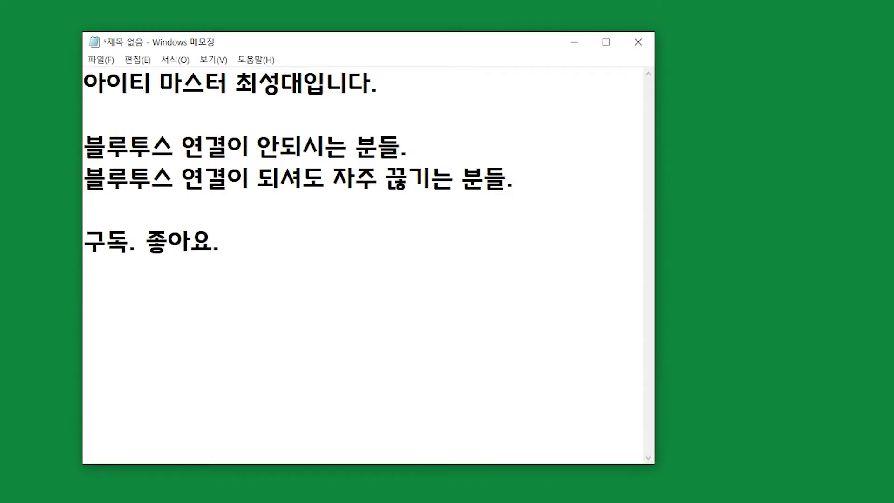
{"action": "key", "text": "Return"}
{"action": "key", "text": "Return"}
{"action": "type", "text": "호환성."}
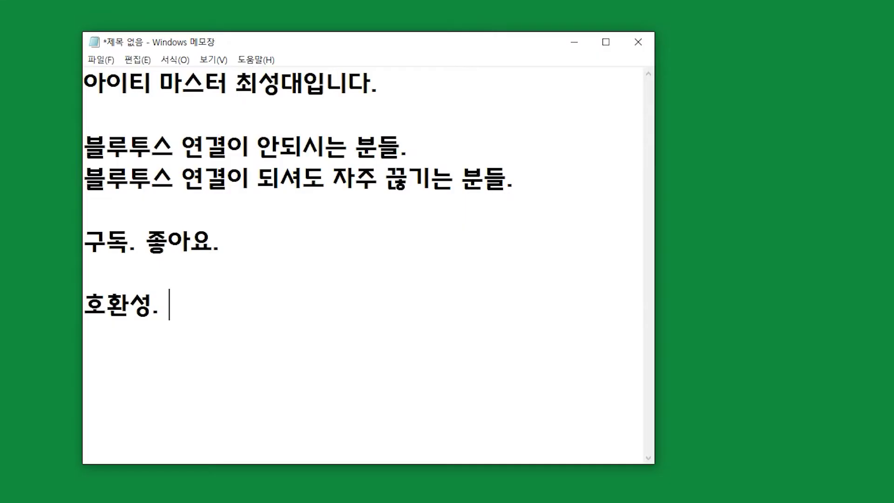
{"action": "key", "text": "BackSpace"}
{"action": "key", "text": "Return"}
- Write "핸드폰, 다른 컴퓨터." on the line below "호환성."
{"action": "type", "text": "핸드폰"}
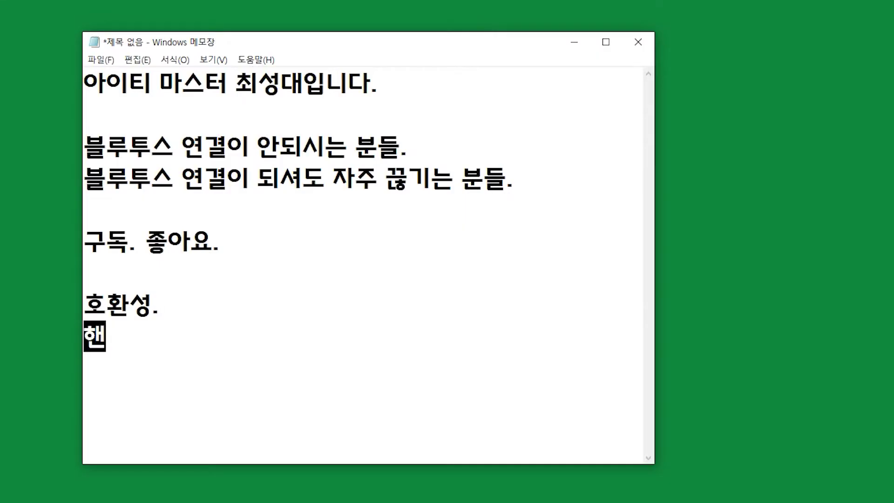
{"action": "key", "text": "BackSpace"}
{"action": "key", "text": "BackSpace"}
{"action": "key", "text": "BackSpace"}
{"action": "key", "text": "BackSpace"}
{"action": "key", "text": "BackSpace"}
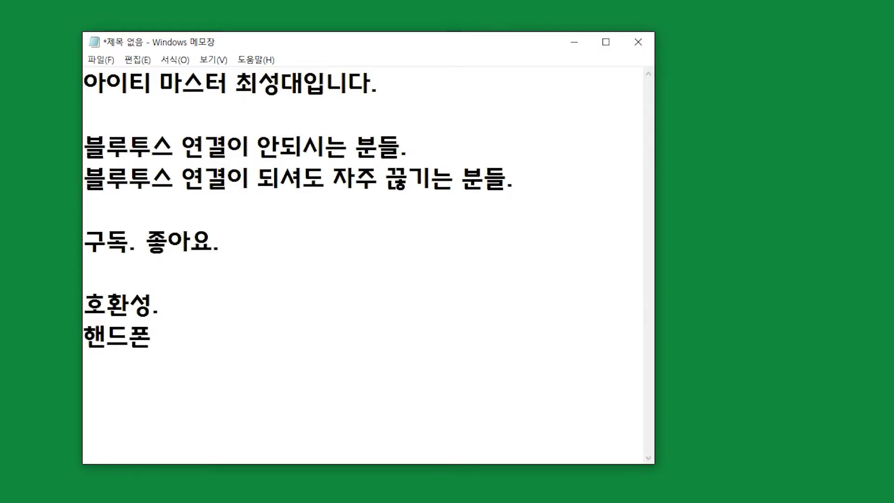
{"action": "type", "text": "팬드폰"}
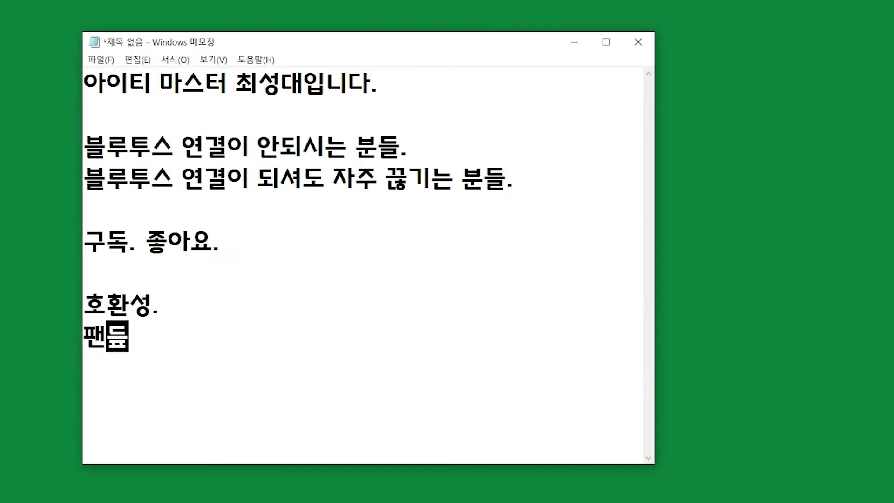
{"action": "key", "text": "BackSpace"}
{"action": "key", "text": "BackSpace"}
{"action": "key", "text": "BackSpace"}
{"action": "key", "text": "BackSpace"}
{"action": "key", "text": "BackSpace"}
{"action": "type", "text": "핸드프"}
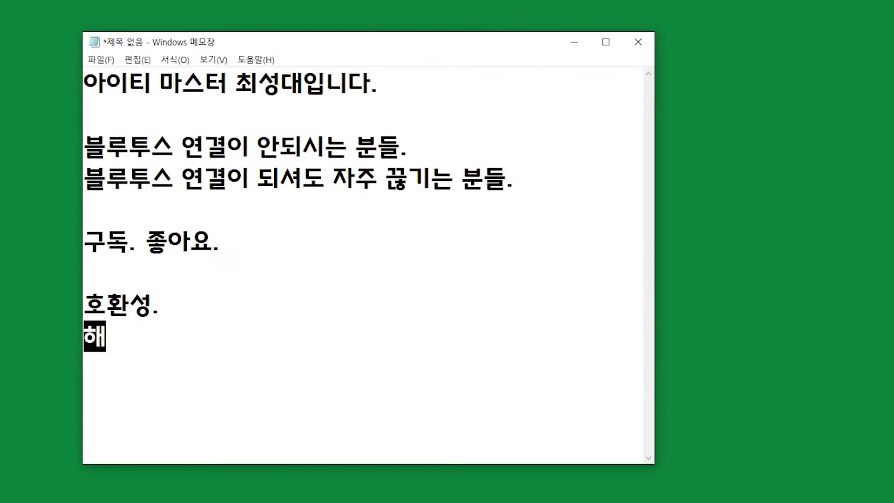
{"action": "key", "text": "BackSpace"}
{"action": "key", "text": "BackSpace"}
{"action": "key", "text": "BackSpace"}
{"action": "type", "text": "드폰, "}
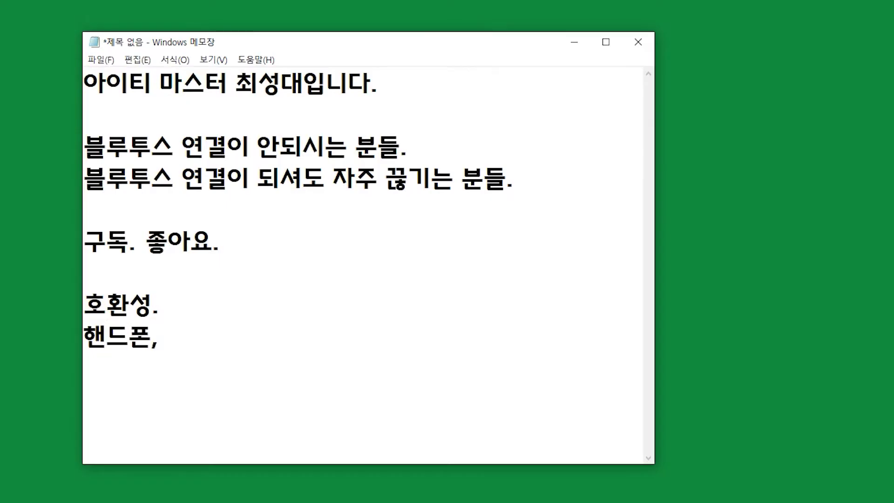
{"action": "type", "text": "다른 컴퓨터."}
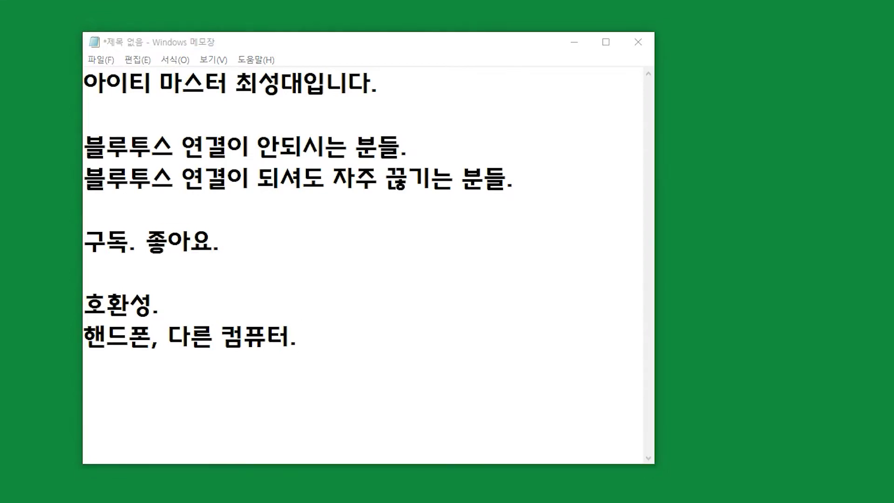
- Add a line reading "3.0, 4.0, 5.0" below "핸드폰, 다른 컴퓨터."
{"action": "left_click", "coordinate": [391, 355]}
{"action": "left_click", "coordinate": [382, 333]}
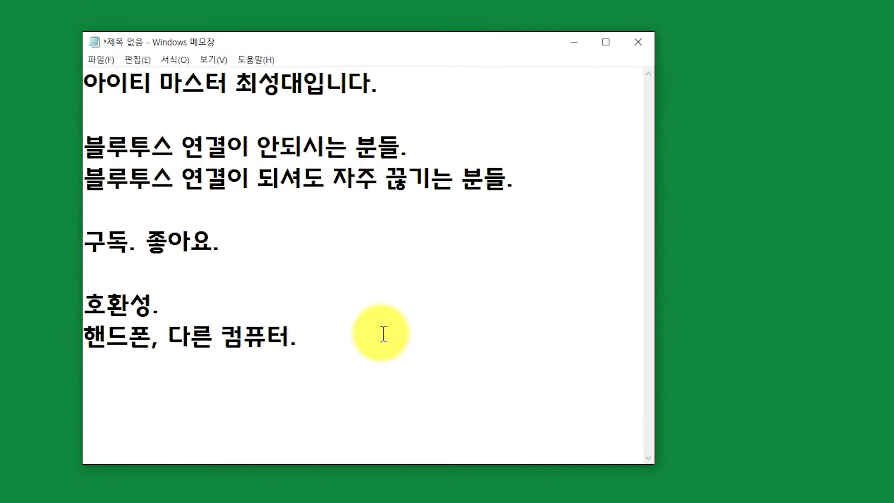
{"action": "key", "text": "Return"}
{"action": "type", "text": "3."}
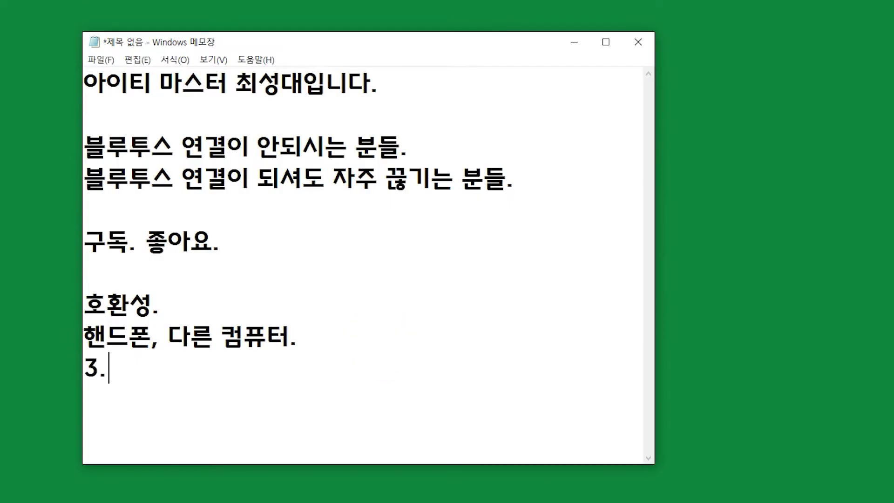
{"action": "type", "text": "0, 4.0, 5."}
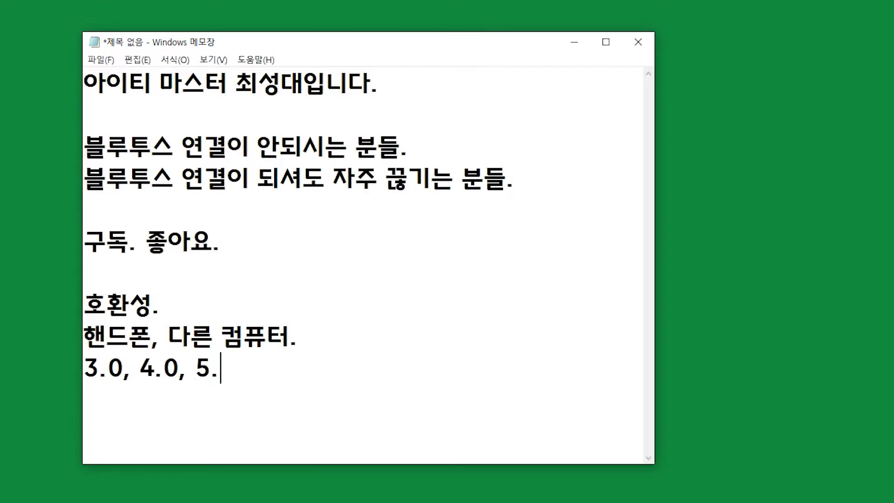
{"action": "type", "text": "0"}
- Replace the "3.0, 4.0, 5.0" line with "내노트북, 둥글. 블루투스 지원범위."
{"action": "left_click_drag", "start_coordinate": [196, 368], "coordinate": [116, 373]}
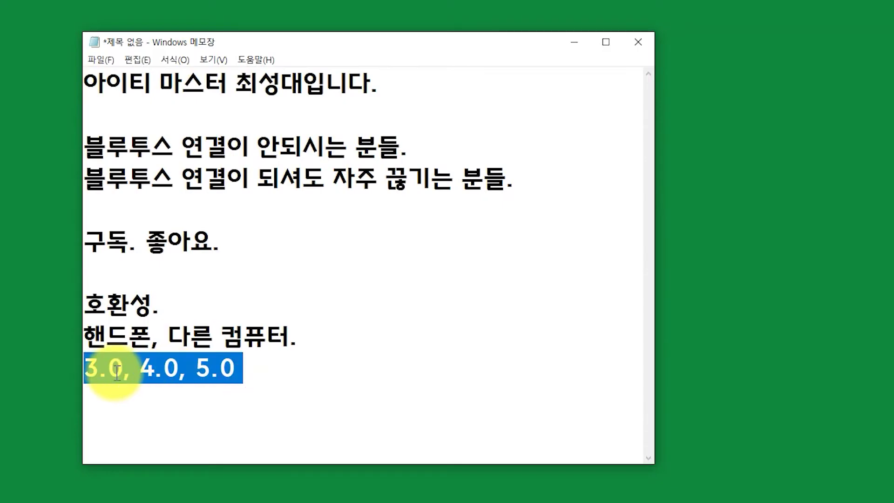
{"action": "key", "text": "Delete"}
{"action": "type", "text": "내노트"}
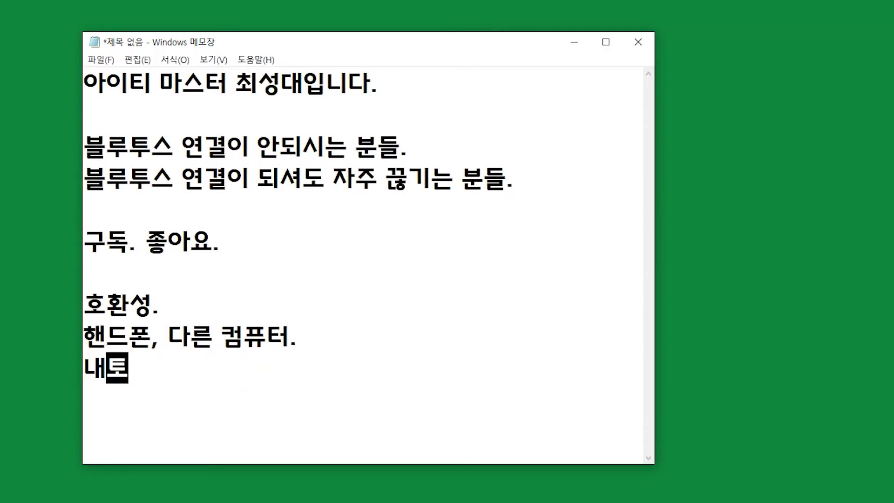
{"action": "type", "text": "북,"}
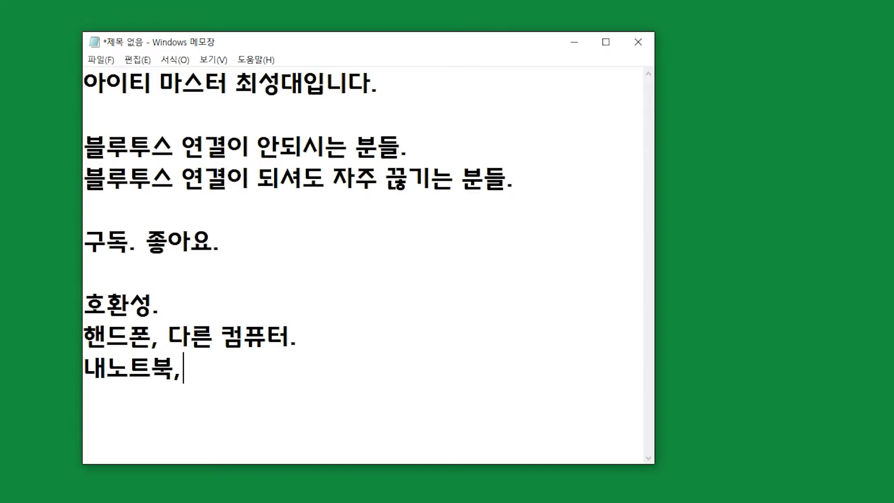
{"action": "type", "text": " 둥글. "}
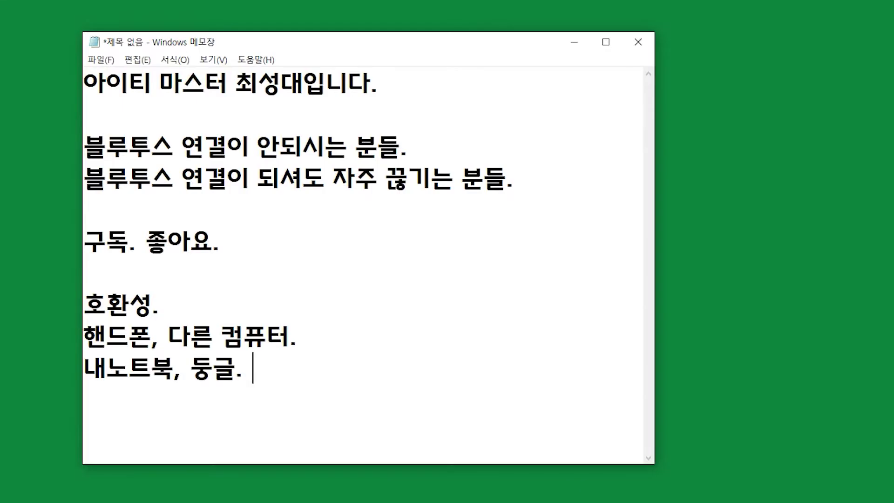
{"action": "type", "text": "블루투스"}
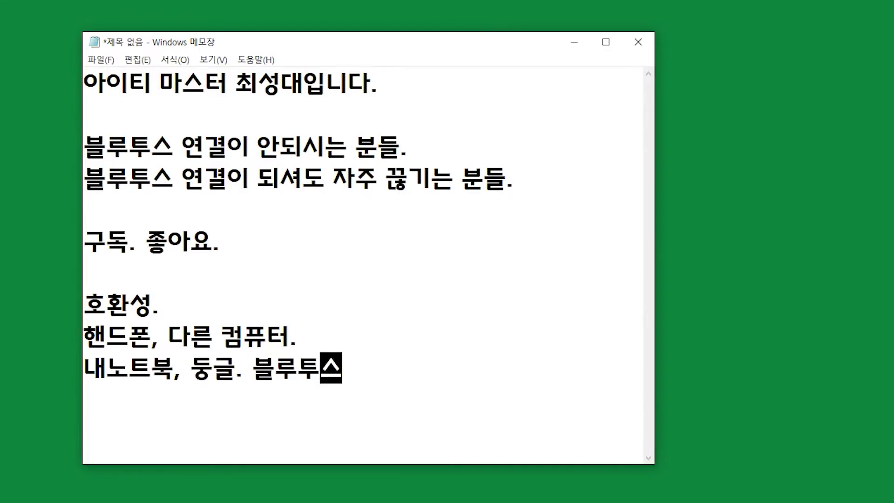
{"action": "type", "text": " ㅈ지원."}
{"action": "key", "text": "BackSpace"}
{"action": "key", "text": "BackSpace"}
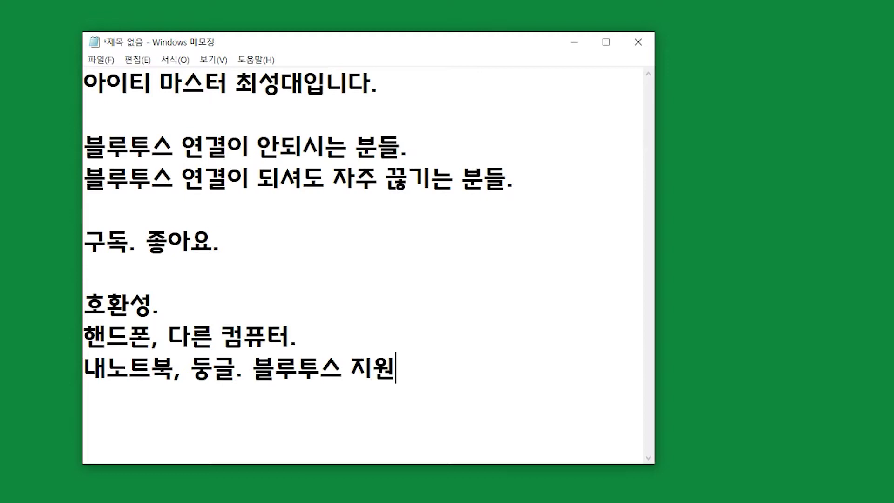
{"action": "type", "text": "버범위."}
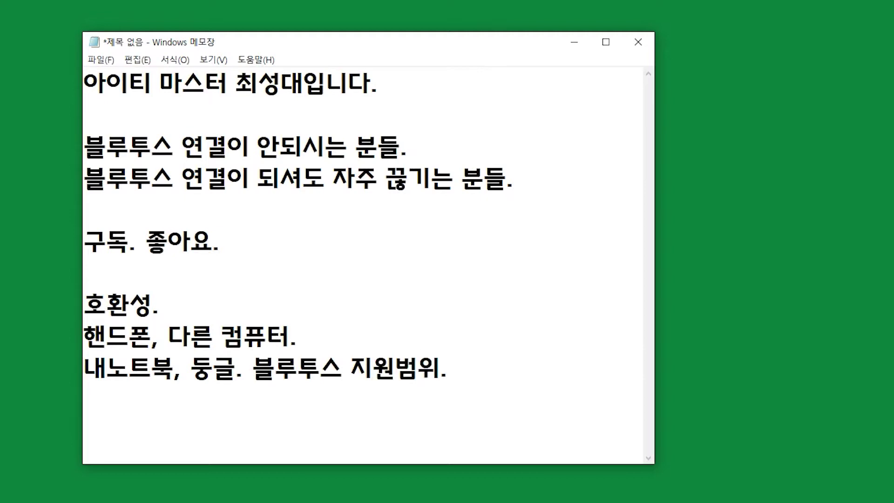
- Add the line "연결하려는 기기 블루투스 호환성." at the end of the note
{"action": "key", "text": "Return"}
{"action": "type", "text": "연"}
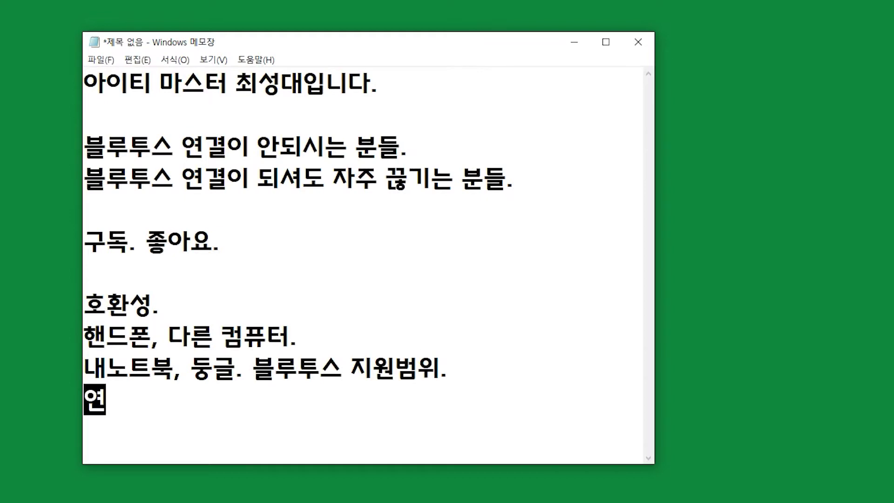
{"action": "type", "text": "결하려는 기기 "}
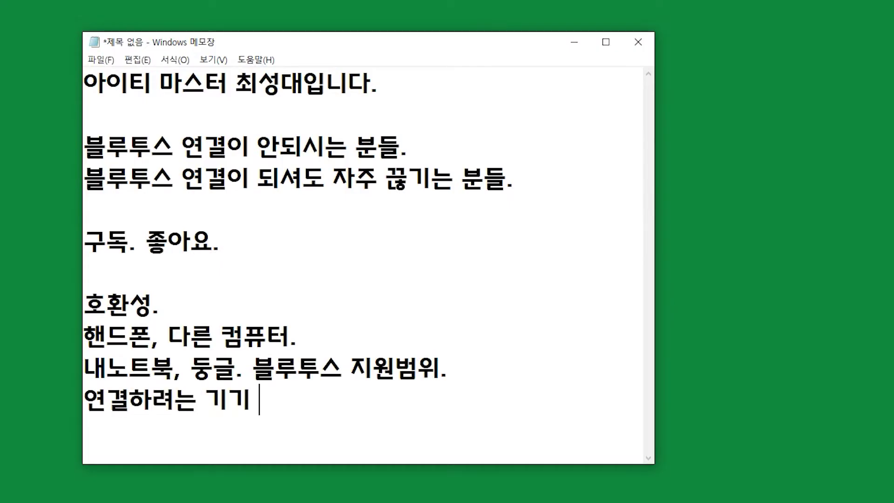
{"action": "type", "text": "블루투스 호"}
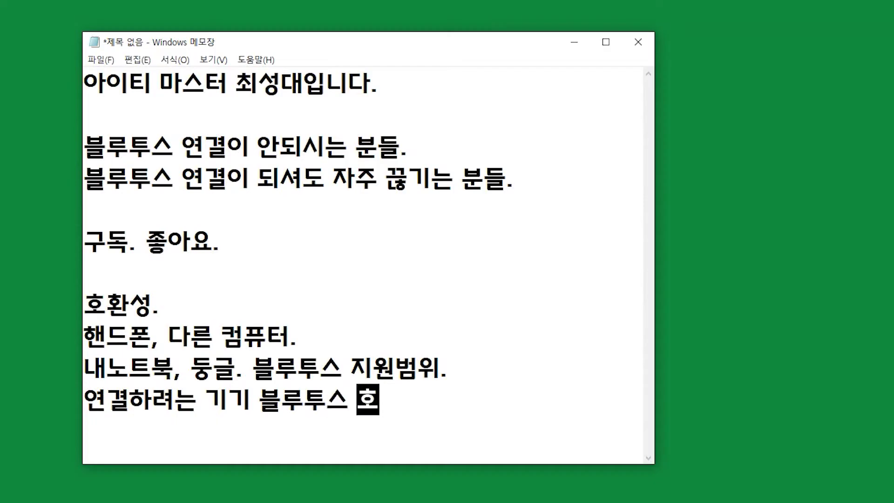
{"action": "type", "text": "환ㅅ성."}
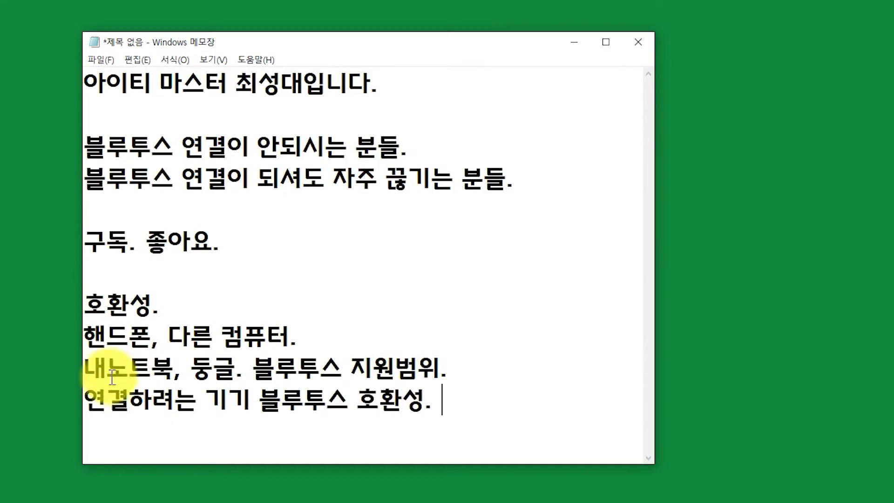
- Delete all the text below the "호환성." line
{"action": "left_click_drag", "start_coordinate": [95, 369], "coordinate": [108, 354]}
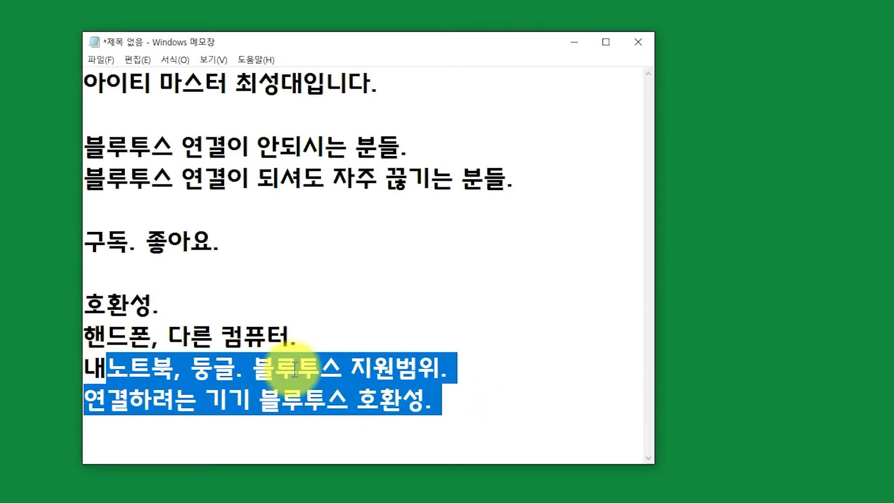
{"action": "key", "text": "Delete"}
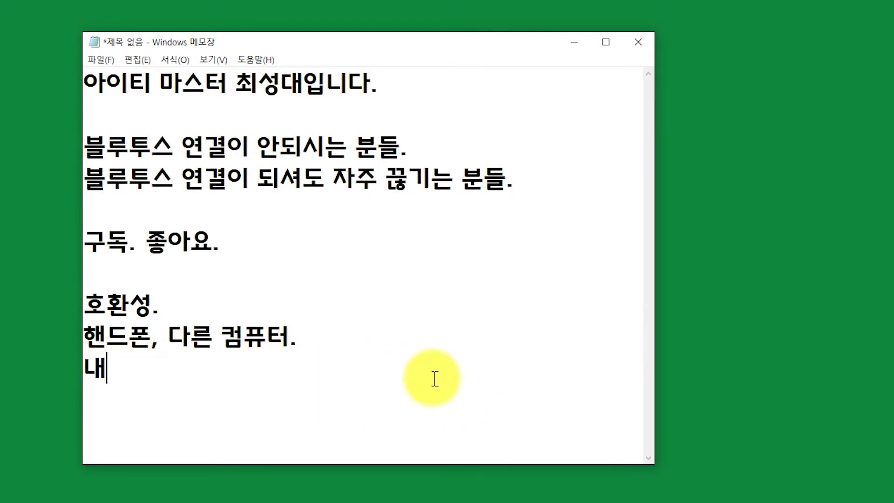
{"action": "left_click", "coordinate": [164, 368]}
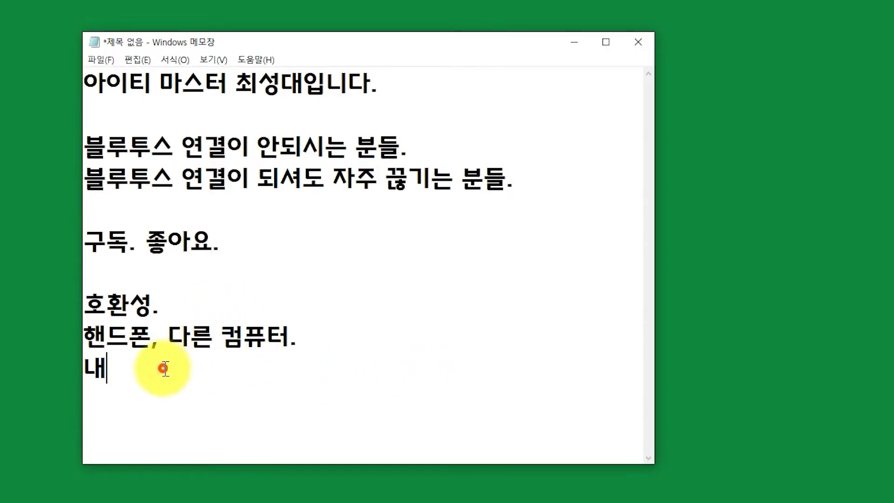
{"action": "left_click_drag", "start_coordinate": [163, 368], "coordinate": [87, 337]}
{"action": "key", "text": "Delete"}
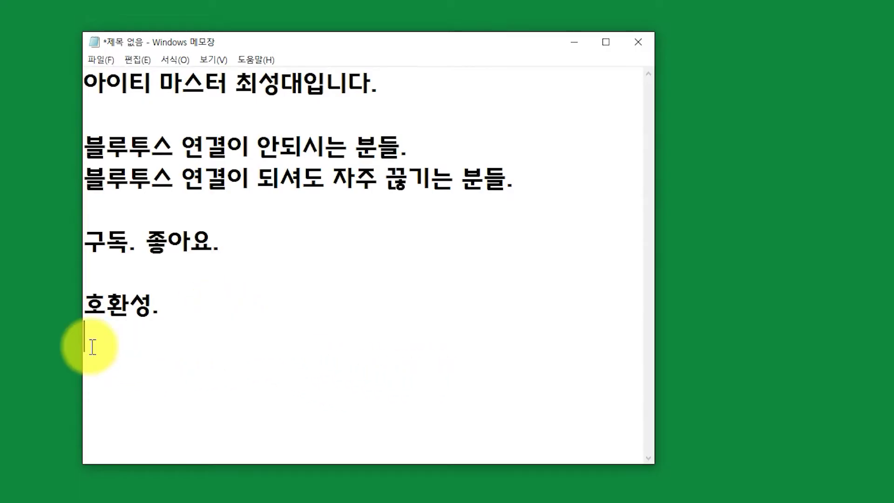
{"action": "type", "text": "둥글."}
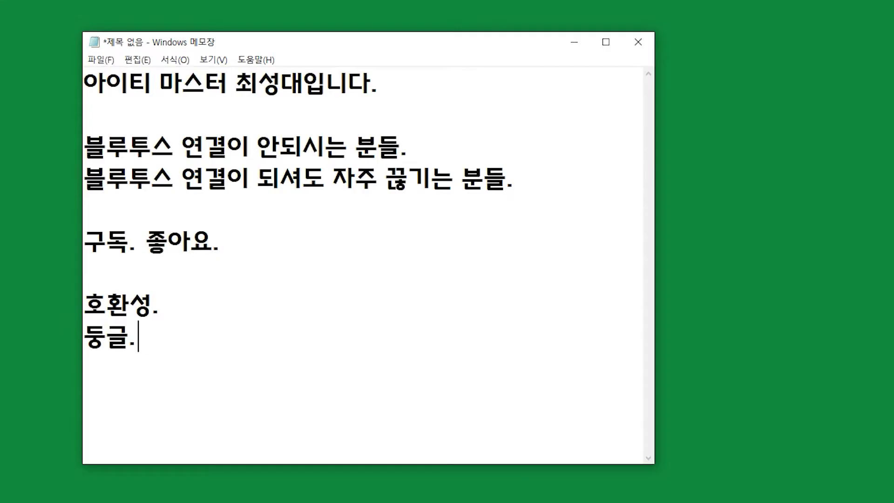
{"action": "key", "text": "BackSpace"}
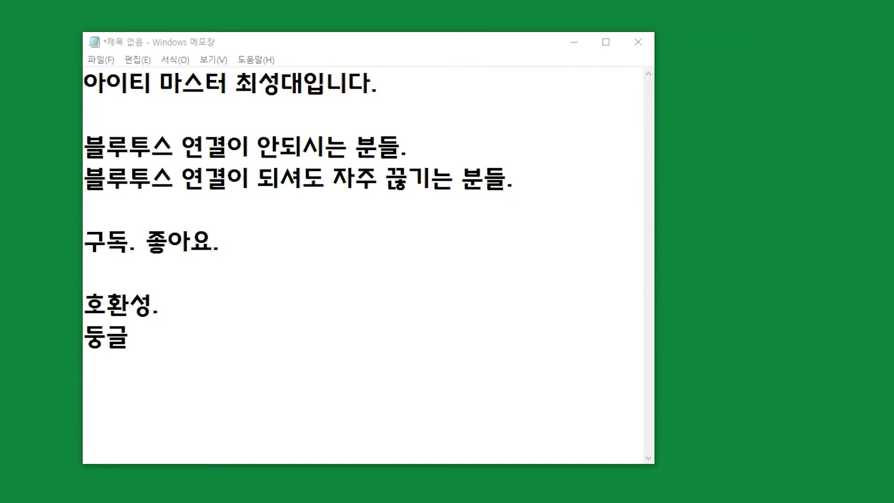
{"action": "left_click", "coordinate": [199, 315]}
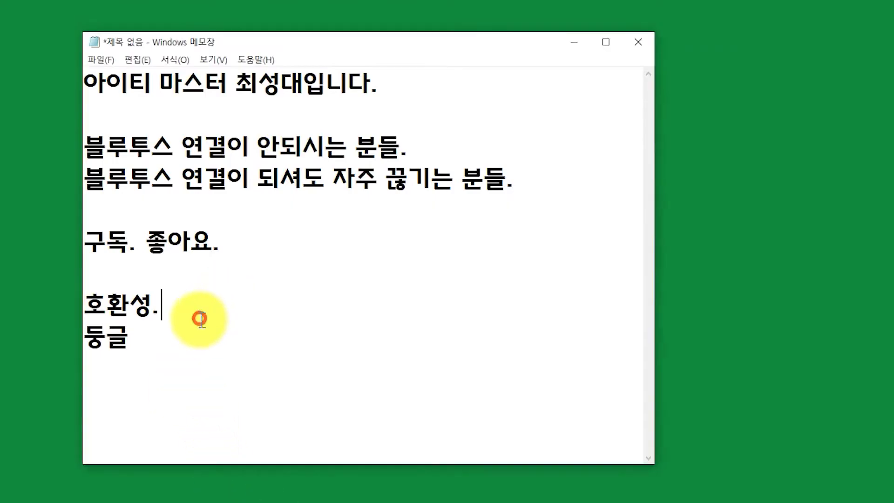
{"action": "left_click", "coordinate": [201, 335]}
{"action": "key", "text": "BackSpace"}
{"action": "key", "text": "BackSpace"}
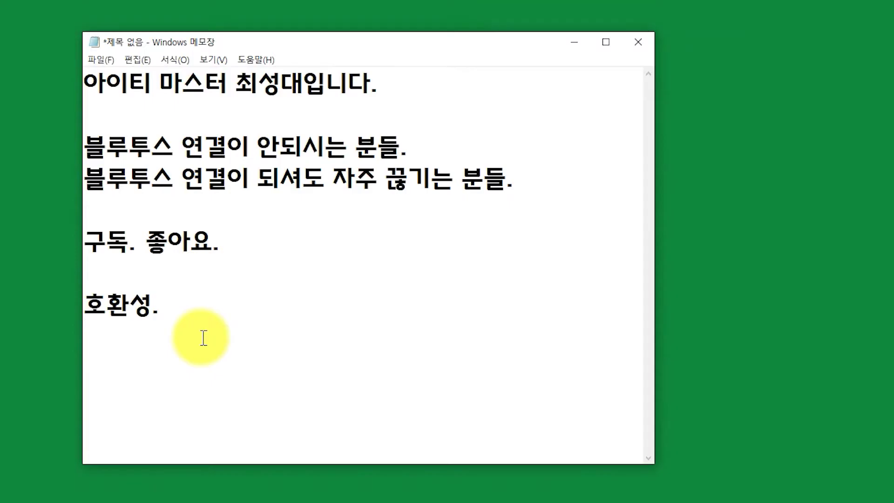
- Add the line "Broadcom 칩셋." below the "호환성." line
{"action": "type", "text": "Bro"}
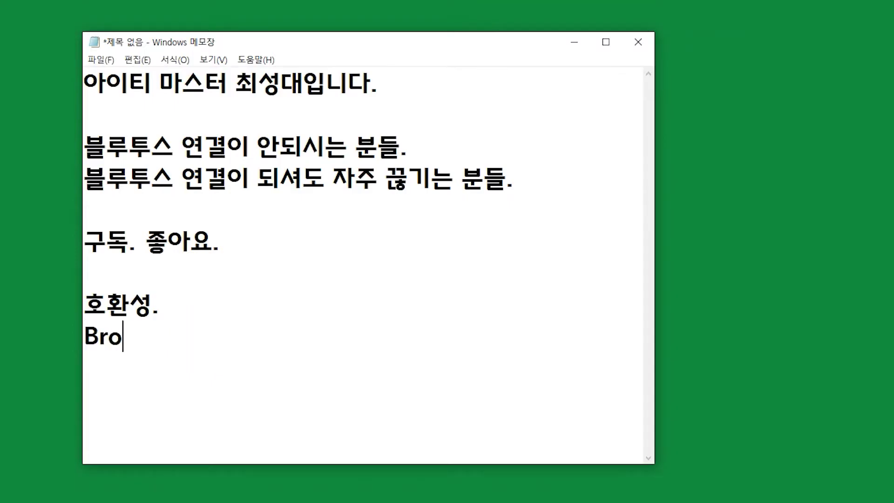
{"action": "type", "text": "adco"}
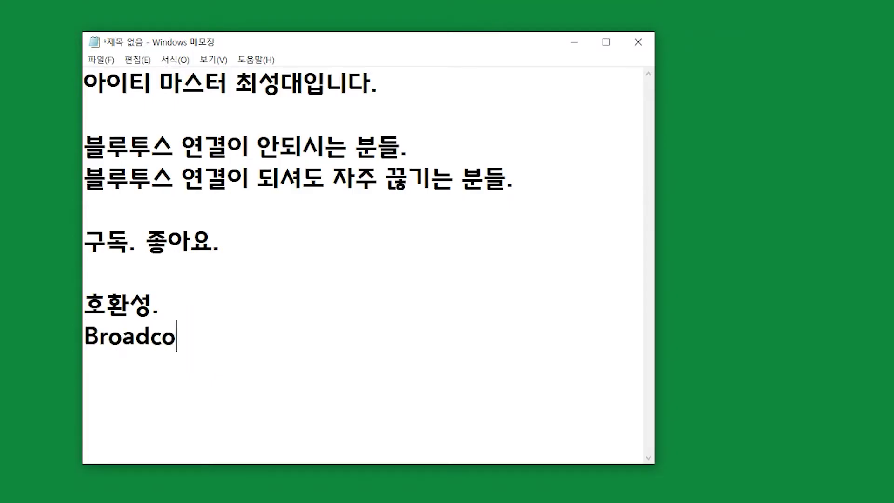
{"action": "type", "text": "m clq"}
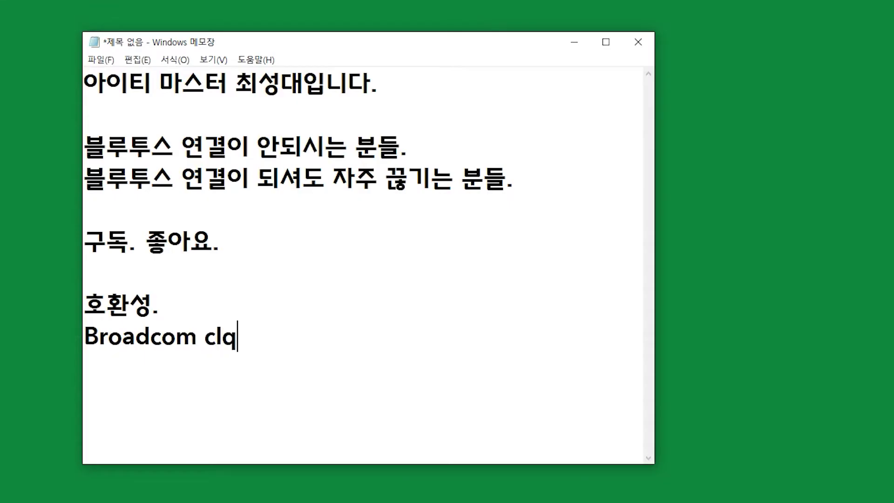
{"action": "key", "text": "BackSpace"}
{"action": "key", "text": "BackSpace"}
{"action": "key", "text": "Hangul"}
{"action": "type", "text": "ㅊ"}
{"action": "key", "text": "BackSpace"}
{"action": "key", "text": "BackSpace"}
{"action": "type", "text": "칩셋. "}
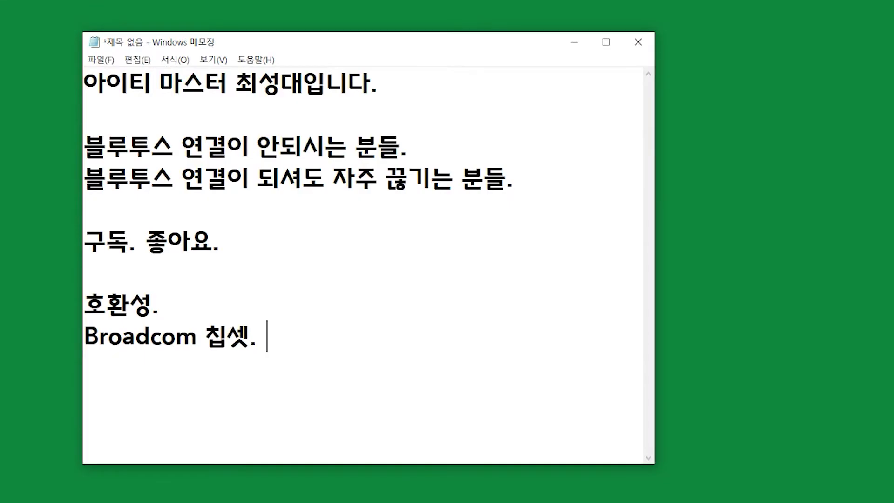
- Append "Csr 4.0 칩셋." to the end of the "Broadcom 칩셋." line
{"action": "type", "text": "Csr."}
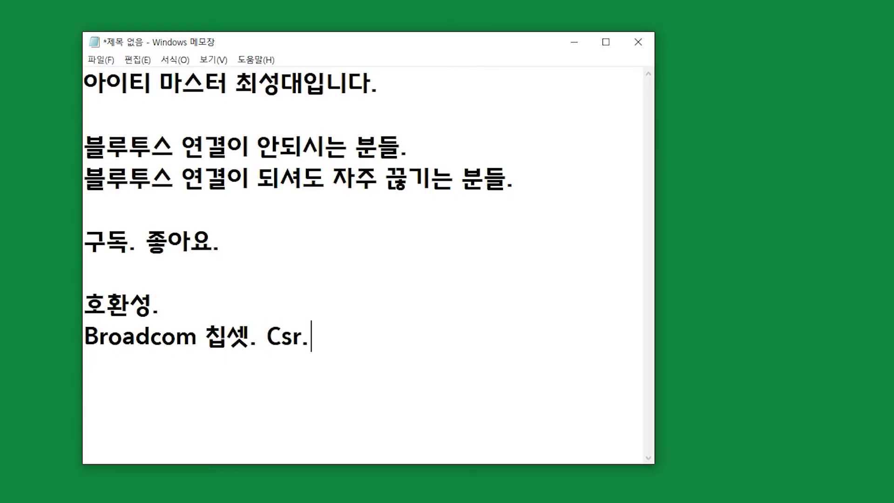
{"action": "key", "text": "BackSpace"}
{"action": "type", "text": "4.0"}
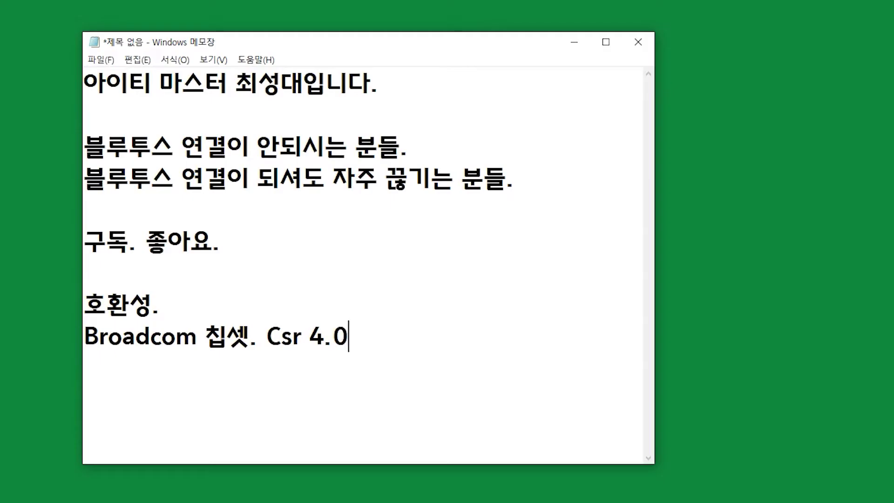
{"action": "type", "text": " 칩셋"}
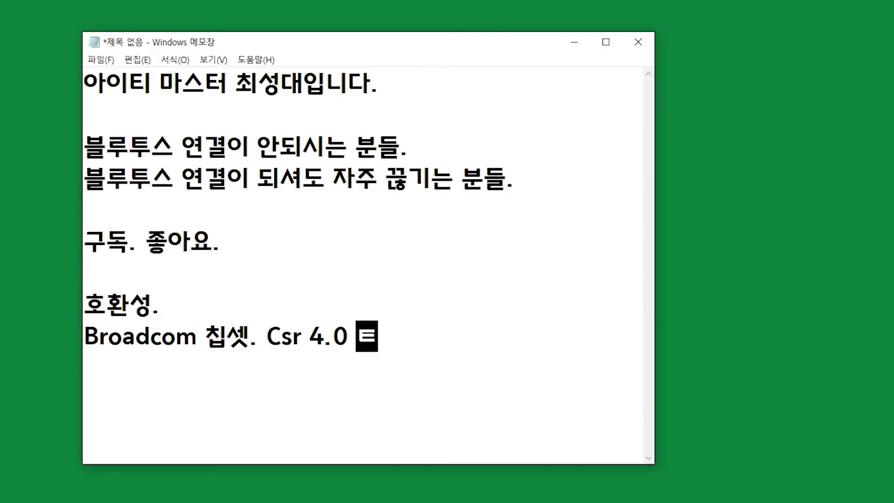
{"action": "type", "text": "."}
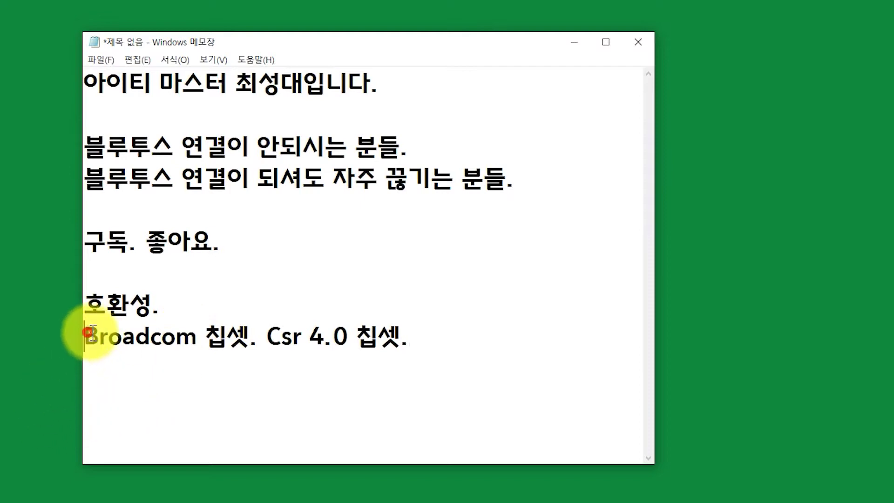
- Delete the "호환성." line together with the chipset line below it
{"action": "left_click_drag", "start_coordinate": [85, 336], "coordinate": [519, 339]}
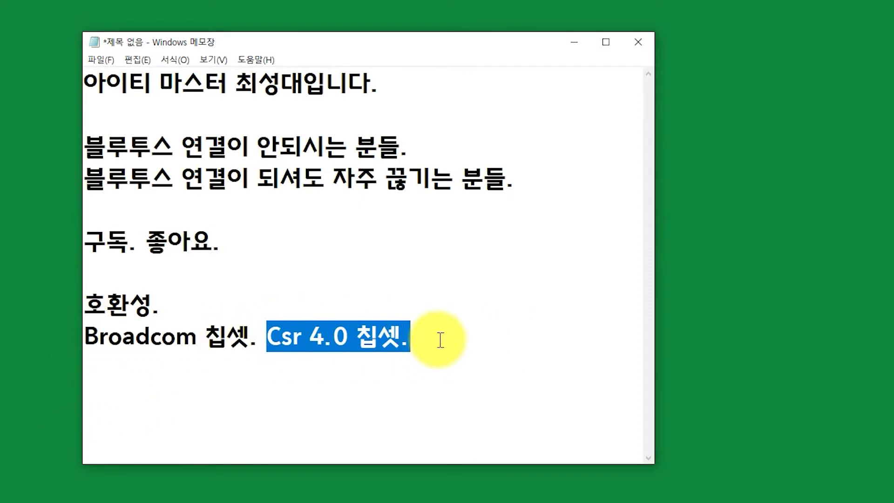
{"action": "left_click_drag", "start_coordinate": [440, 339], "coordinate": [89, 280]}
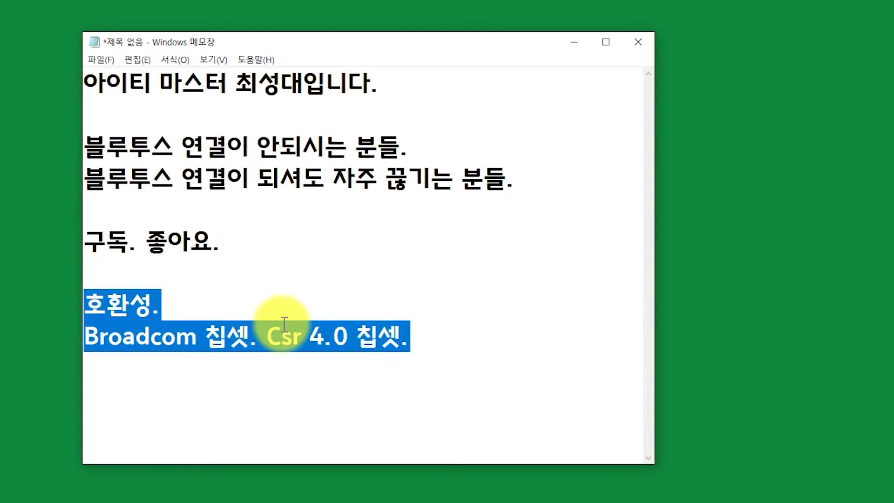
{"action": "key", "text": "Delete"}
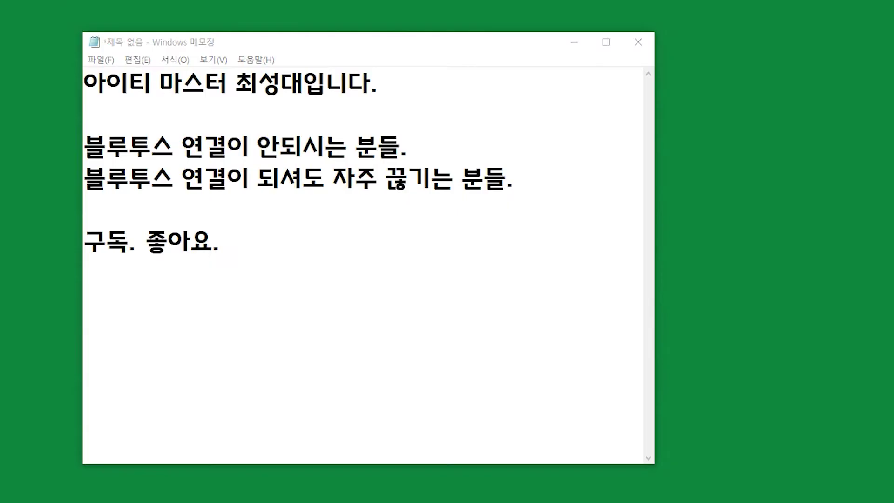
- Add the line "1. 장치관리자 드라이브 체크." at the end of the note, below "구독. 좋아요."
{"action": "left_click", "coordinate": [145, 292]}
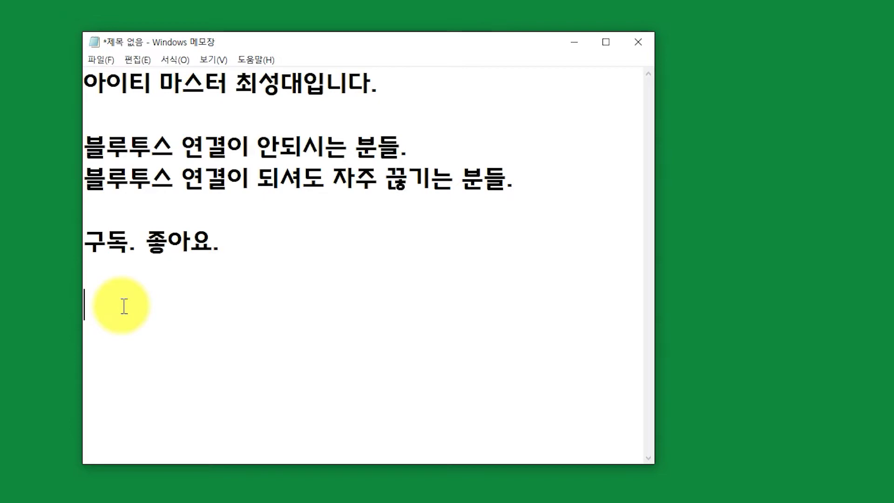
{"action": "type", "text": "1"}
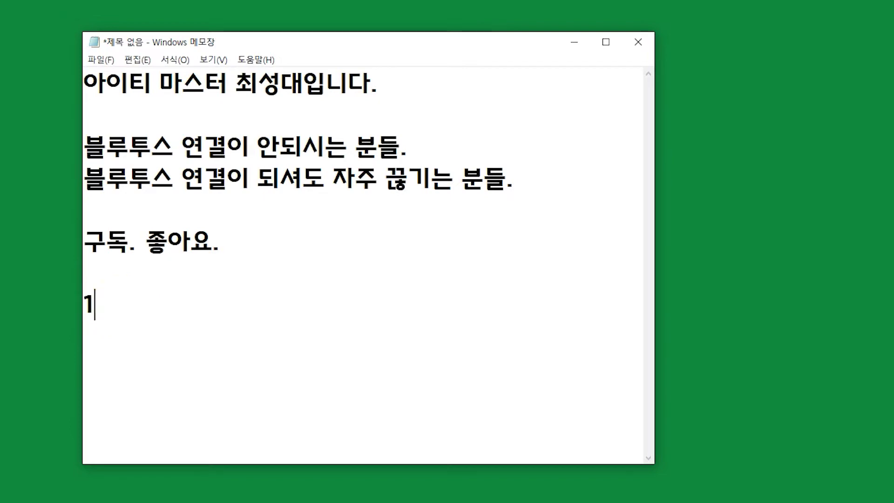
{"action": "type", "text": ". 장치관리자"}
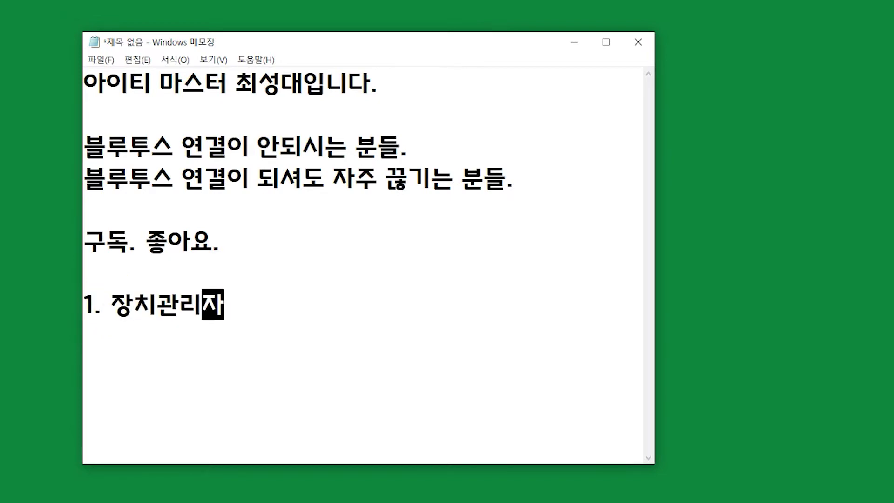
{"action": "type", "text": " 드라이브 체크."}
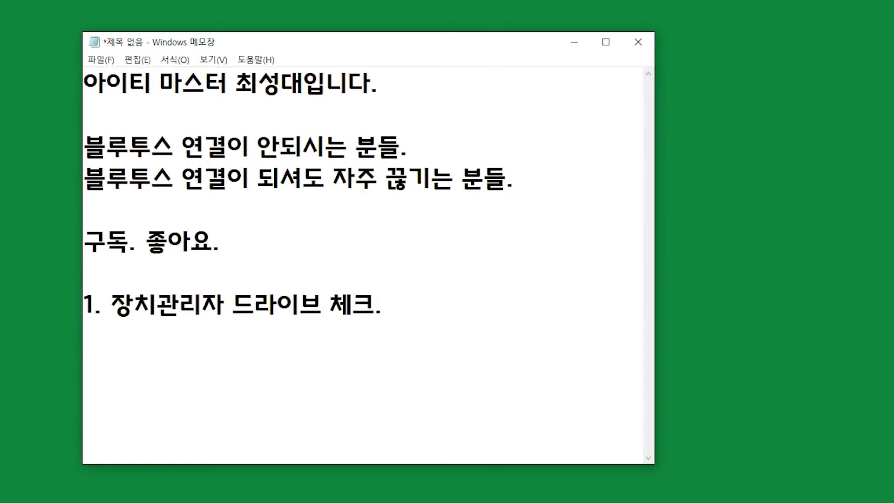
- Reposition the note window, then switch to Device Manager (장치 관리자) and move its window fully into view
{"action": "key", "text": "super+x"}
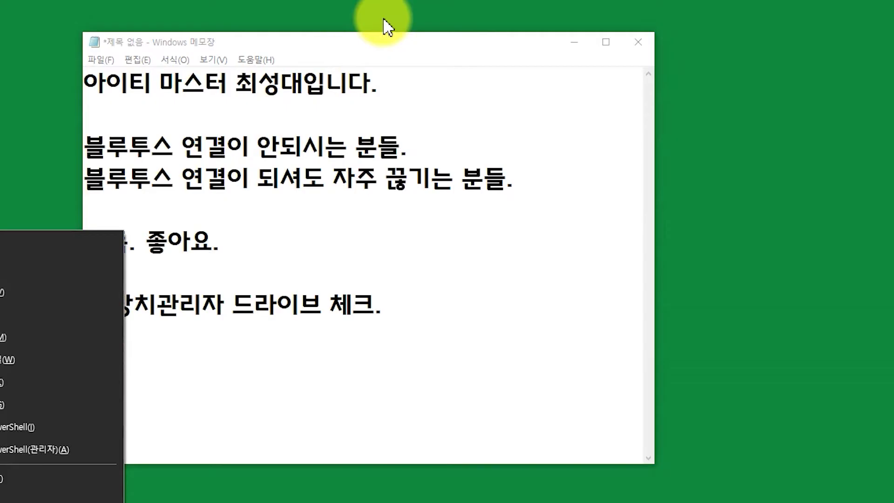
{"action": "left_click", "coordinate": [450, 2]}
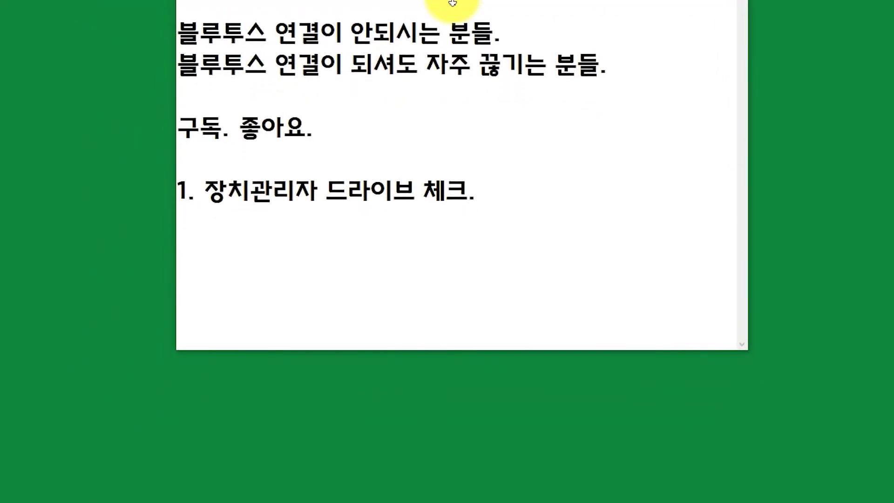
{"action": "right_click", "coordinate": [9, 500]}
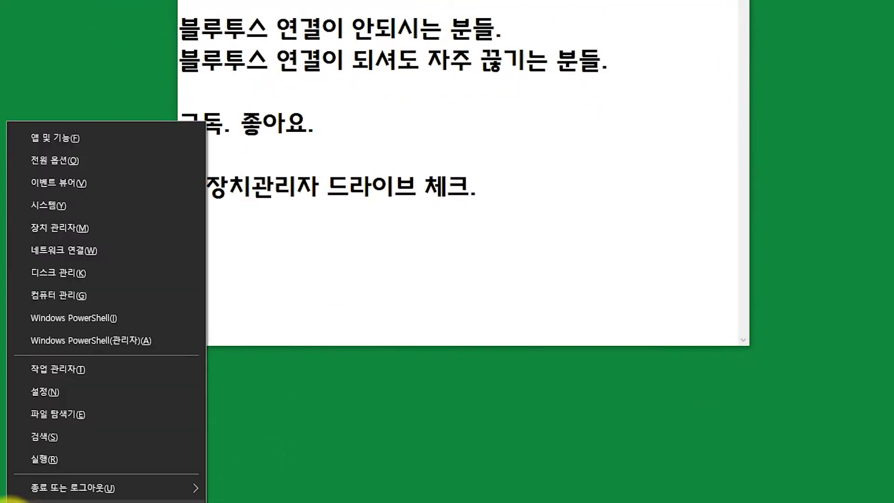
{"action": "left_click", "coordinate": [90, 227]}
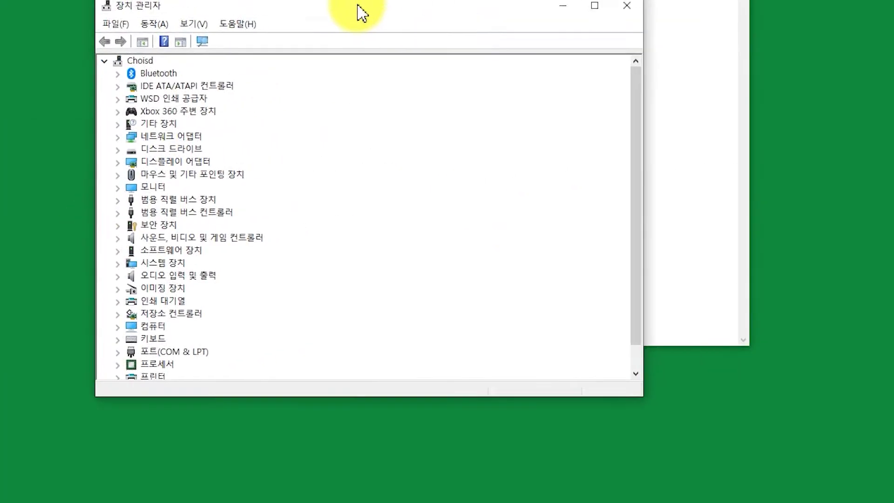
{"action": "left_click_drag", "start_coordinate": [361, 12], "coordinate": [355, 56]}
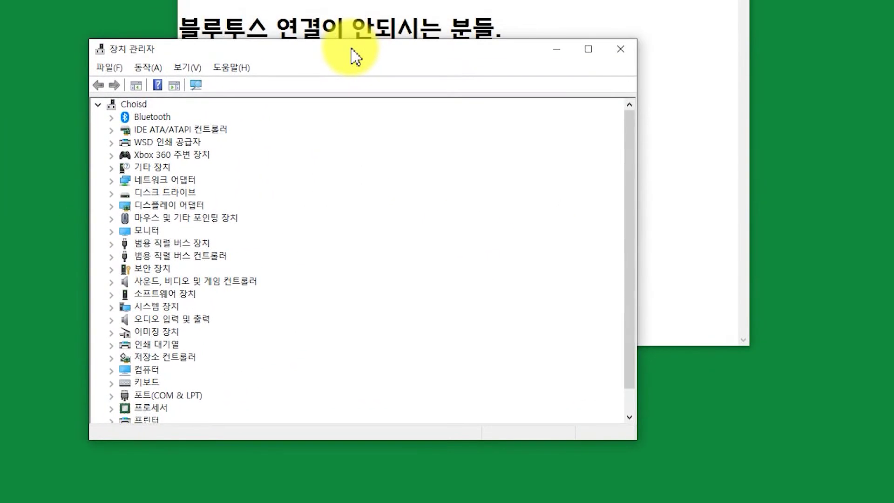
- Examine the Bluetooth category in Device Manager and leave its device list expanded
{"action": "left_click", "coordinate": [113, 118]}
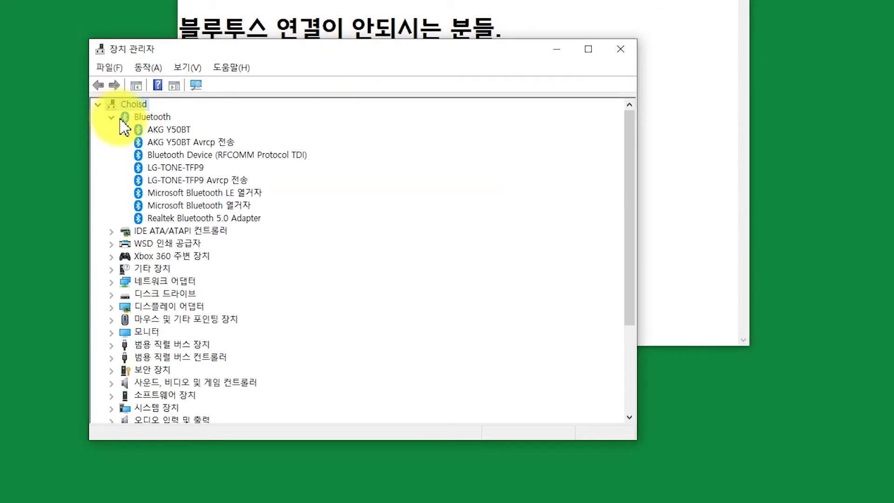
{"action": "left_click", "coordinate": [112, 117]}
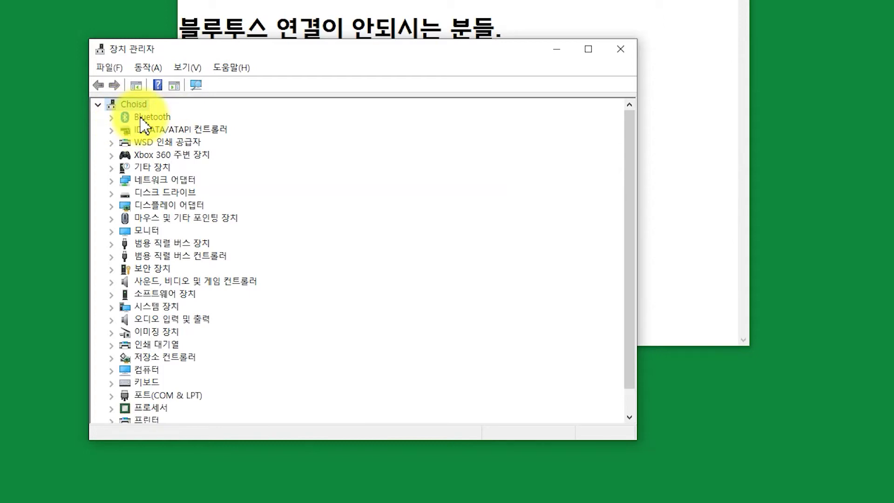
{"action": "right_click", "coordinate": [141, 120]}
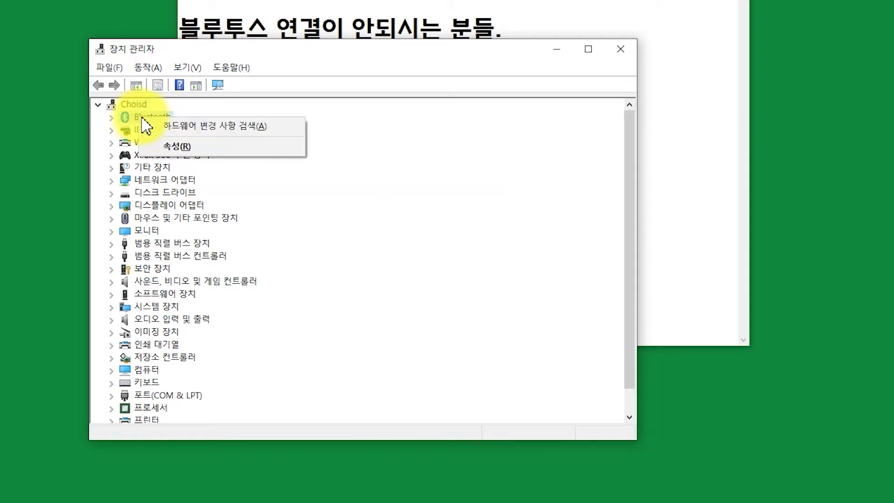
{"action": "left_click", "coordinate": [110, 120]}
{"action": "left_click", "coordinate": [111, 117]}
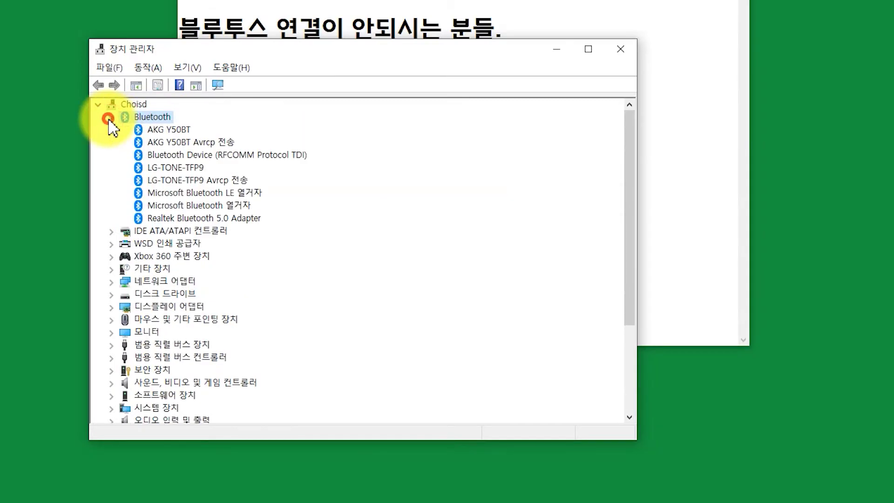
- View the driver and device options offered for the Realtek Bluetooth 5.0 Adapter, and close Device Manager
{"action": "left_click", "coordinate": [180, 218]}
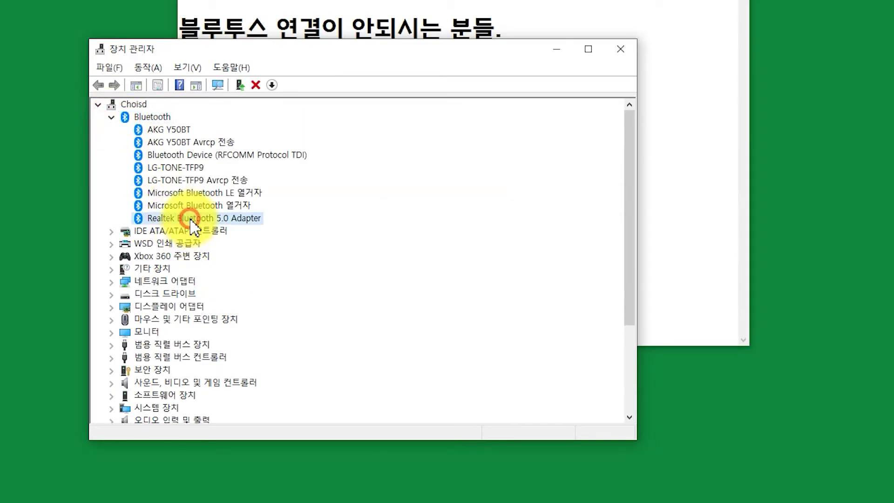
{"action": "right_click", "coordinate": [163, 217]}
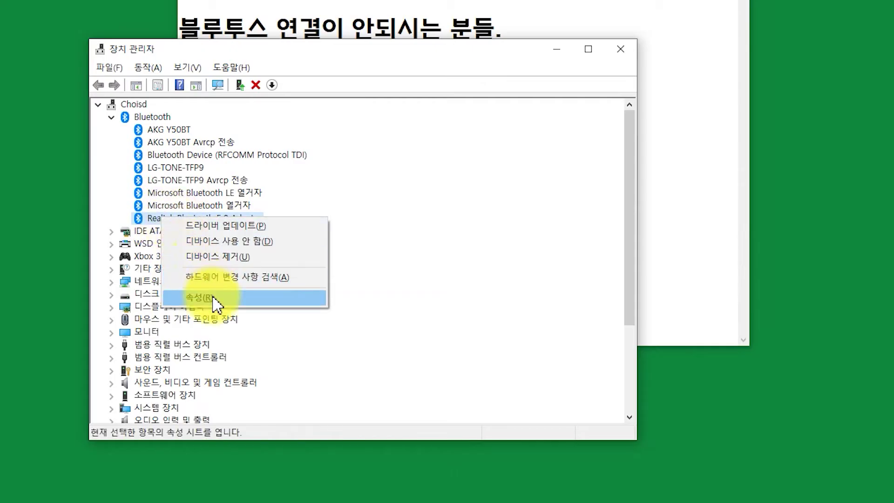
{"action": "right_click", "coordinate": [143, 219]}
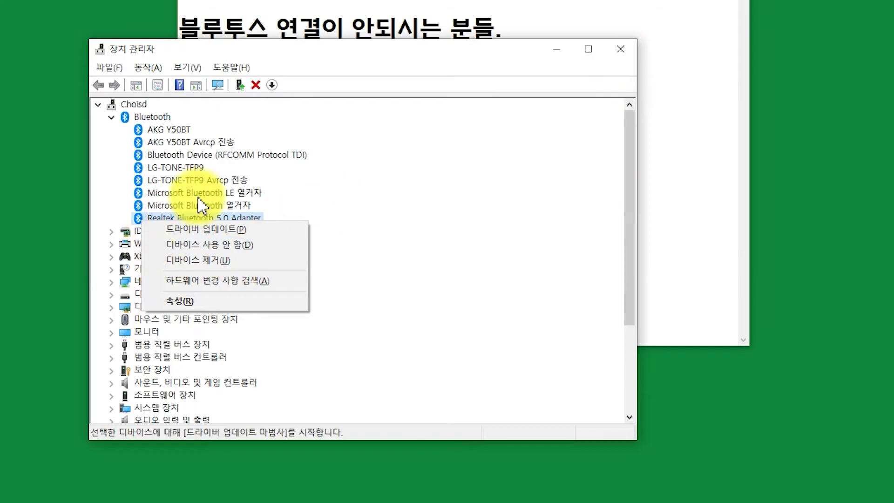
{"action": "left_click", "coordinate": [619, 49]}
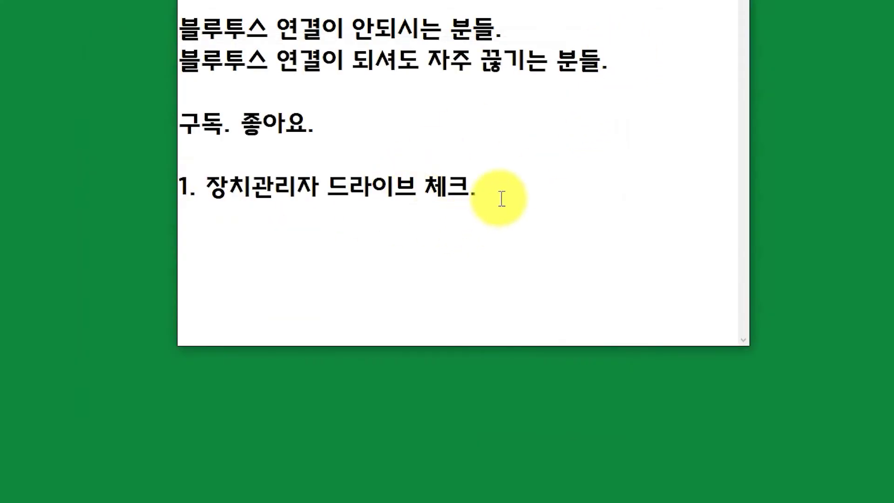
- Add the line "2. 블루투스 설정 On" below the "1. 장치관리자 드라이브 체크." line in the note
{"action": "left_click", "coordinate": [502, 197]}
{"action": "type", "text": "'2"}
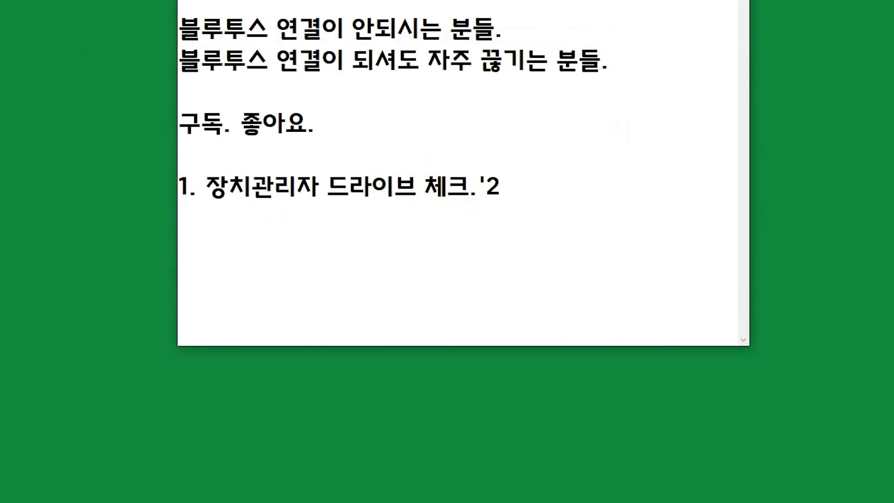
{"action": "type", "text": ". ㅂ"}
{"action": "key", "text": "BackSpace"}
{"action": "type", "text": "블루투스 "}
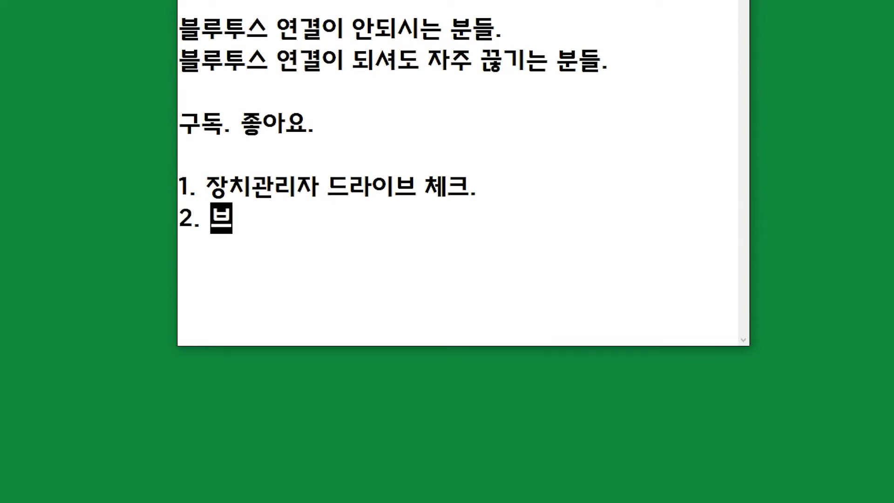
{"action": "type", "text": "서정"}
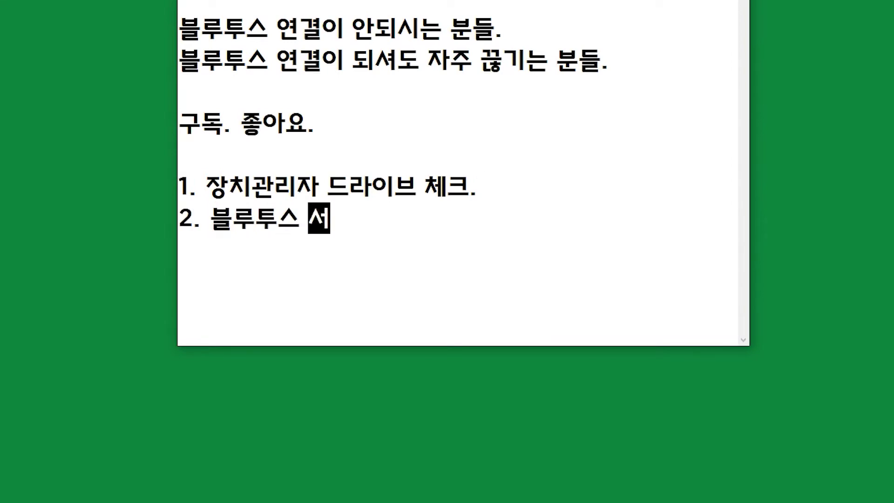
{"action": "key", "text": "BackSpace"}
{"action": "key", "text": "BackSpace"}
{"action": "type", "text": "ㄹ정"}
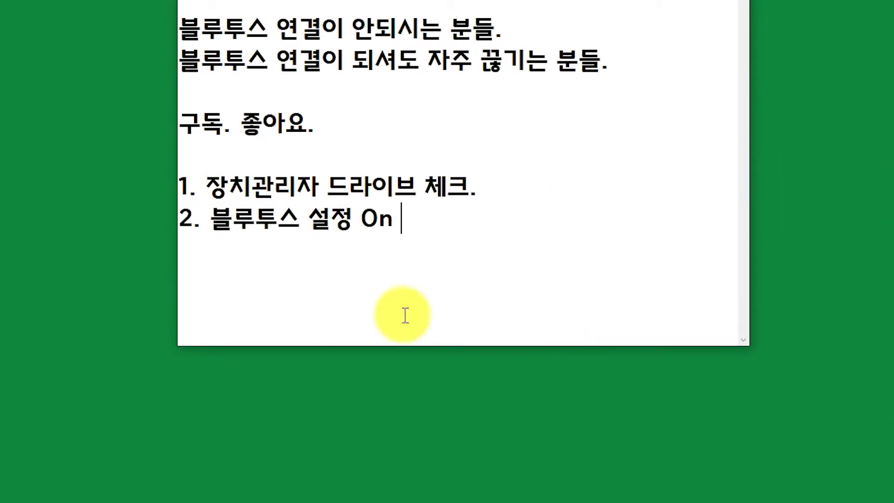
- Open Windows Settings (설정) and go to the devices (장치) category with the Bluetooth options
{"action": "right_click", "coordinate": [14, 501]}
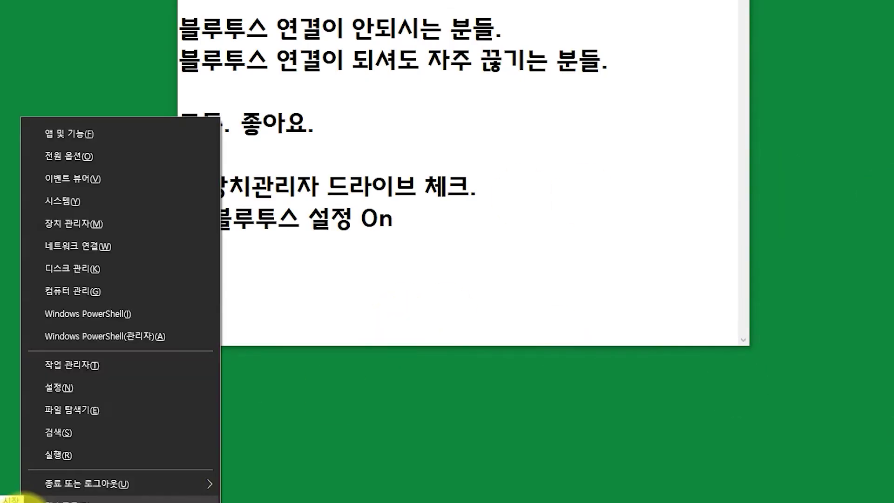
{"action": "left_click", "coordinate": [259, 414]}
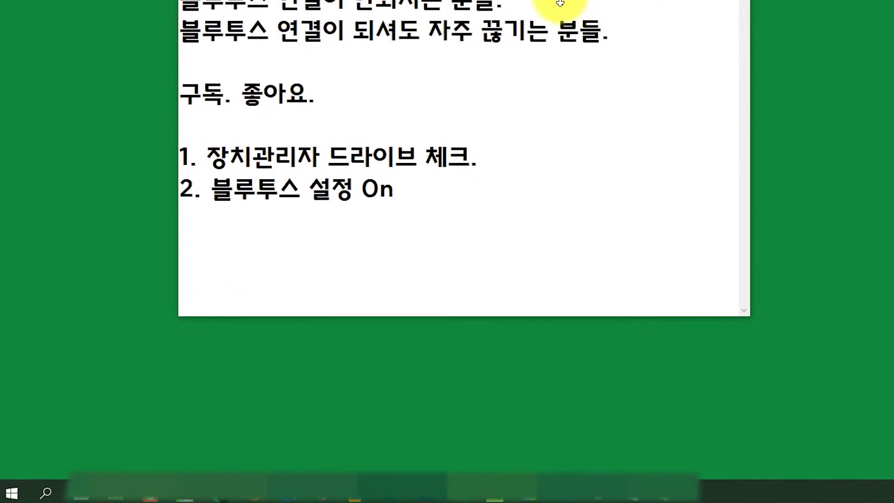
{"action": "right_click", "coordinate": [20, 496]}
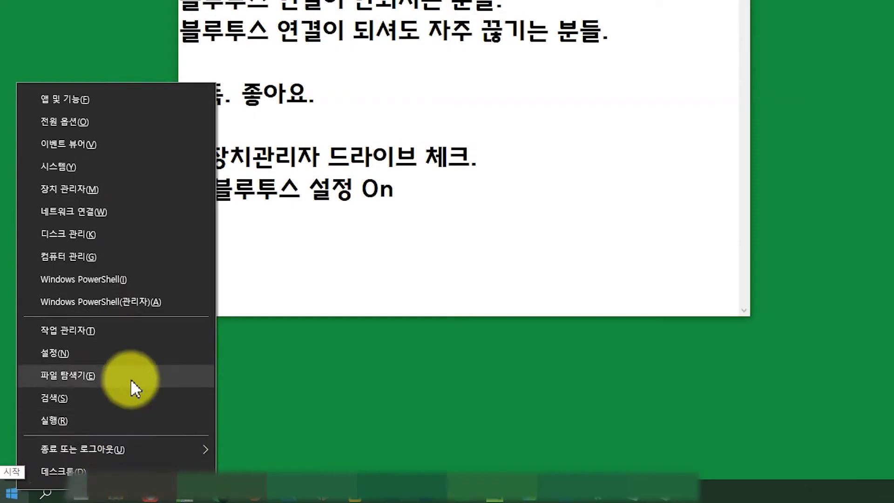
{"action": "left_click", "coordinate": [131, 355]}
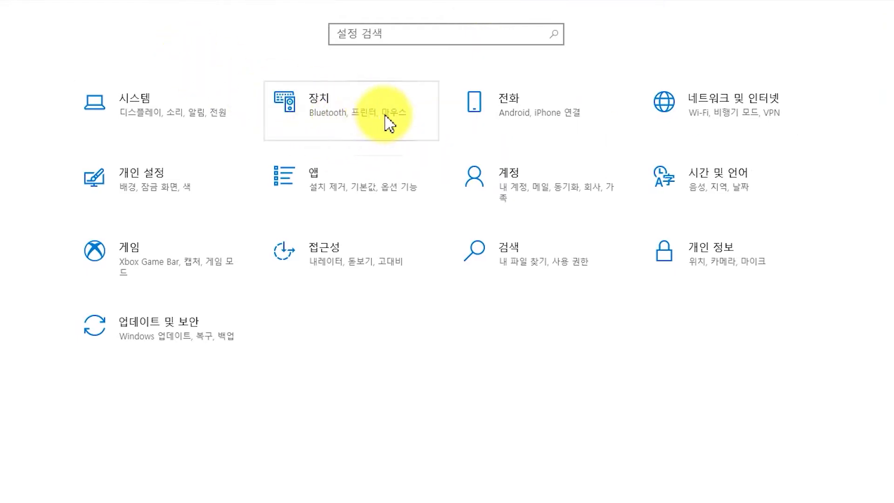
{"action": "left_click", "coordinate": [312, 116]}
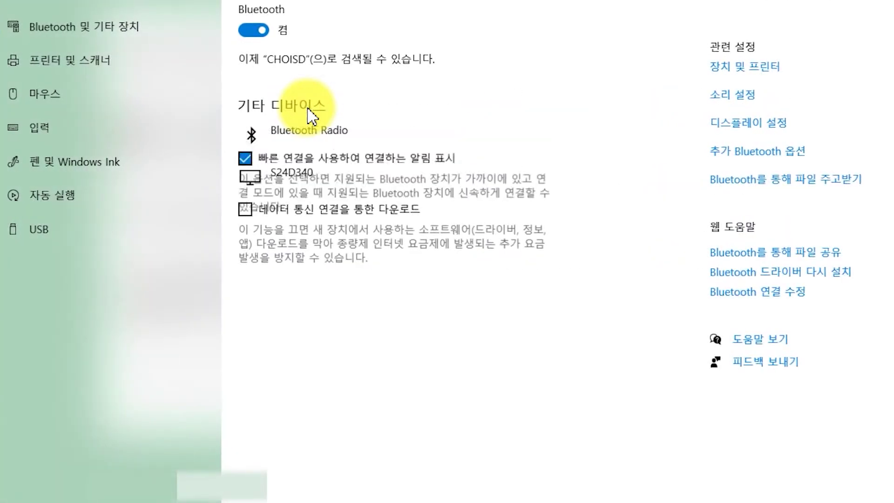
- Turn Bluetooth off and back on, and look through the full list of devices on the page
{"action": "left_click", "coordinate": [258, 32]}
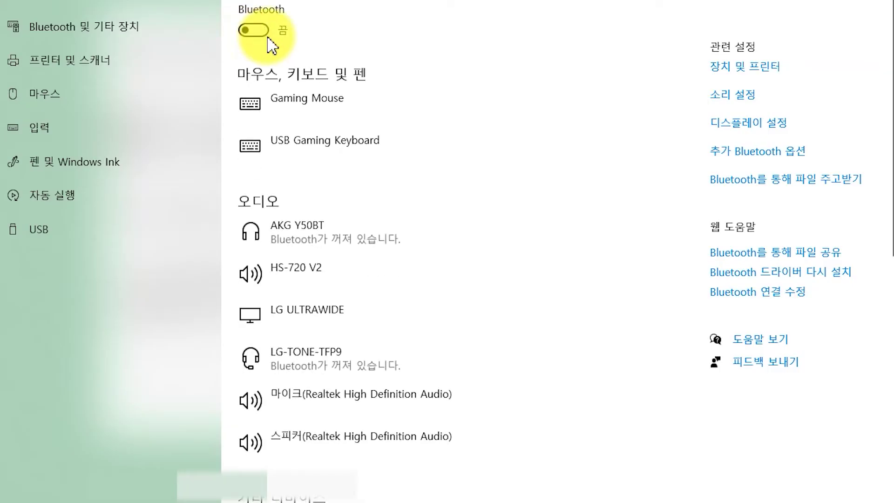
{"action": "left_click", "coordinate": [267, 33]}
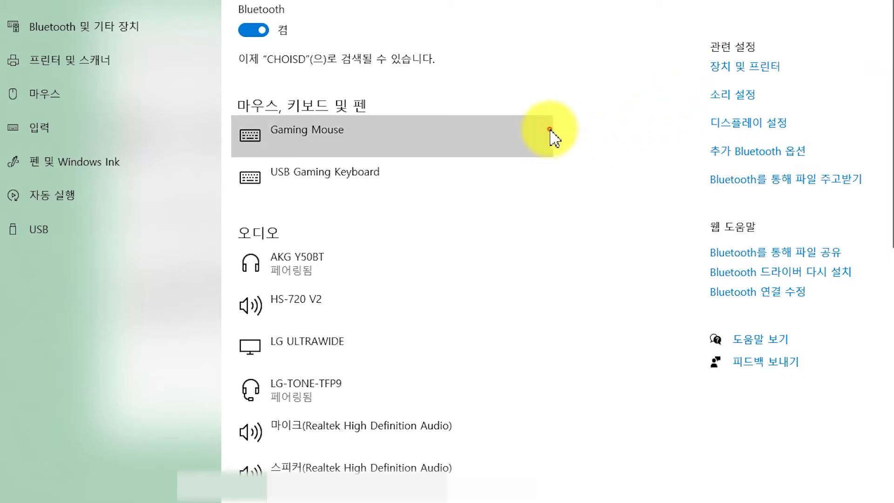
{"action": "scroll", "coordinate": [622, 136], "scroll_direction": "down", "scroll_amount": 10}
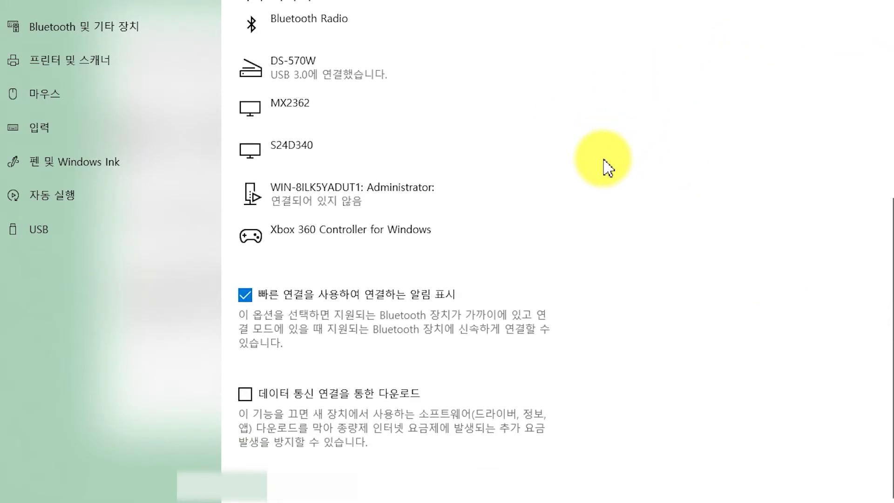
{"action": "scroll", "coordinate": [514, 387], "scroll_direction": "up", "scroll_amount": 10}
{"action": "scroll", "coordinate": [515, 386], "scroll_direction": "down", "scroll_amount": 10}
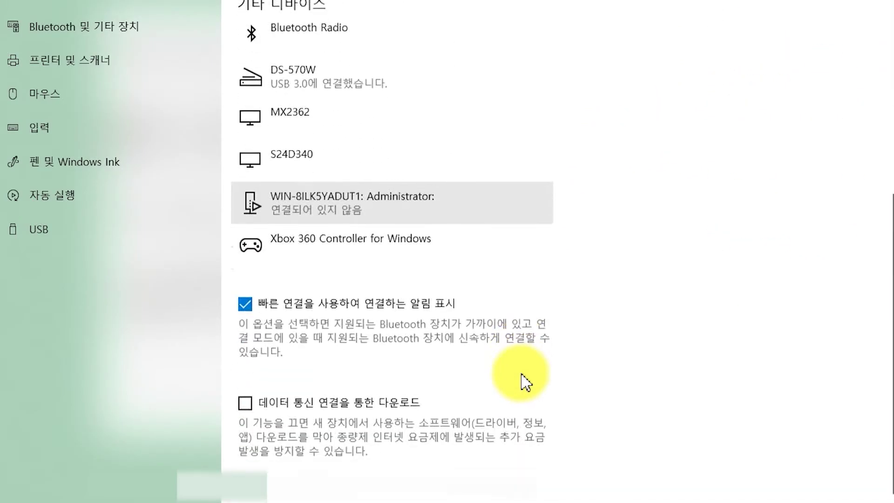
{"action": "scroll", "coordinate": [592, 313], "scroll_direction": "up", "scroll_amount": 10}
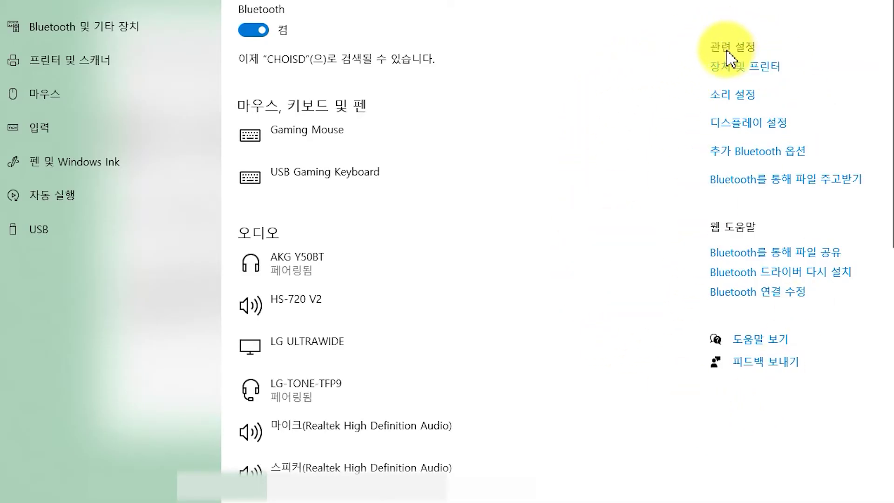
- In the additional Bluetooth options, allow Bluetooth devices to find this PC and accept the settings
{"action": "left_click", "coordinate": [767, 161]}
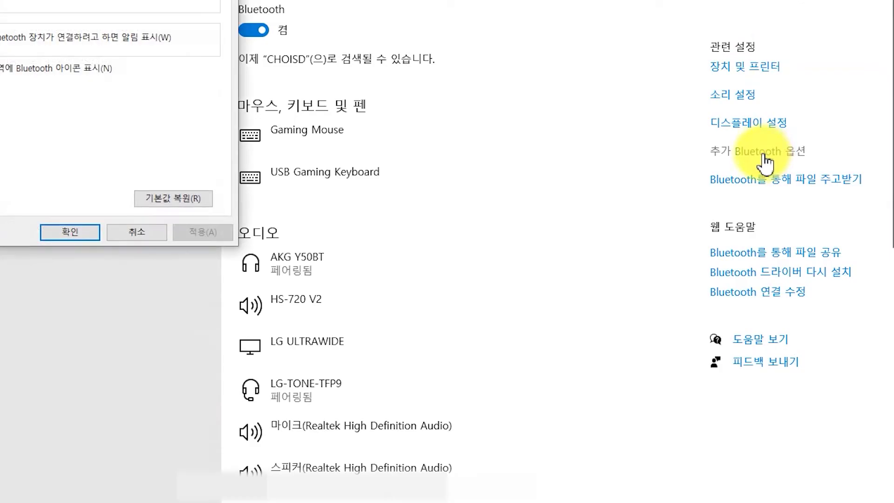
{"action": "left_click_drag", "start_coordinate": [113, 0], "coordinate": [487, 71]}
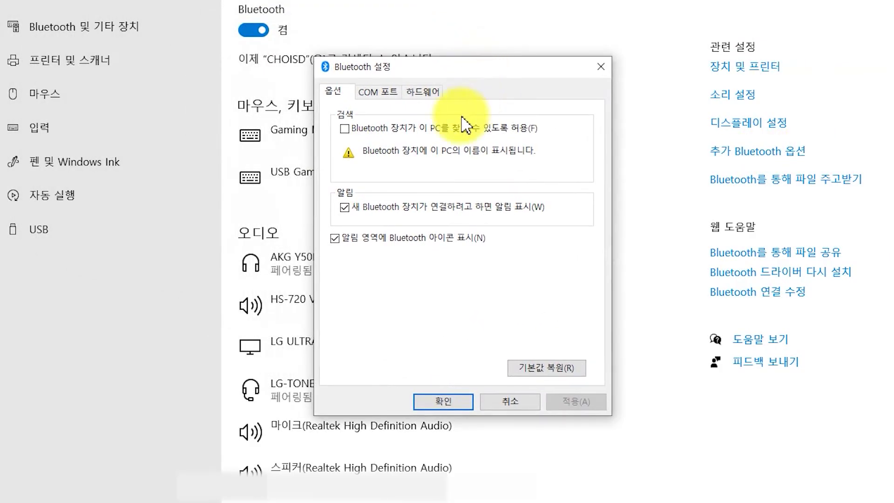
{"action": "left_click", "coordinate": [344, 130]}
{"action": "left_click", "coordinate": [465, 404]}
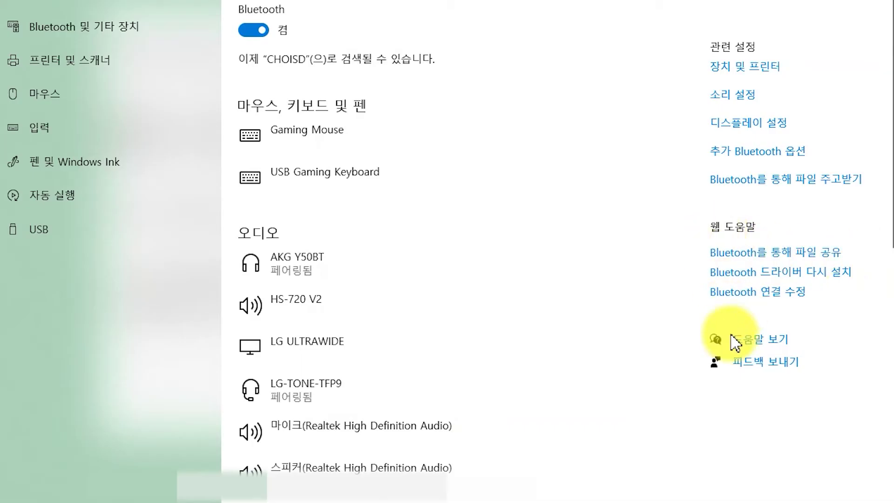
- Open the additional troubleshooters (추가 문제 해결사) under Update & Security (업데이트 및 보안) in Windows Settings
{"action": "left_click", "coordinate": [555, 502]}
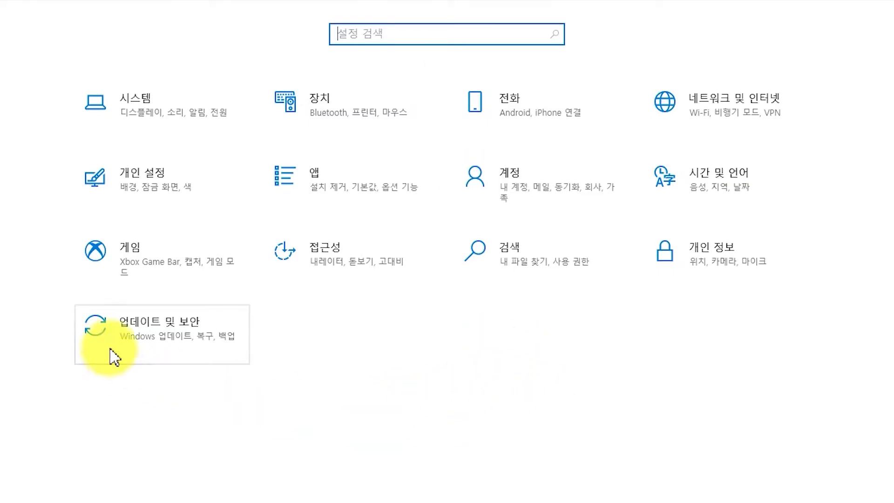
{"action": "left_click", "coordinate": [167, 338]}
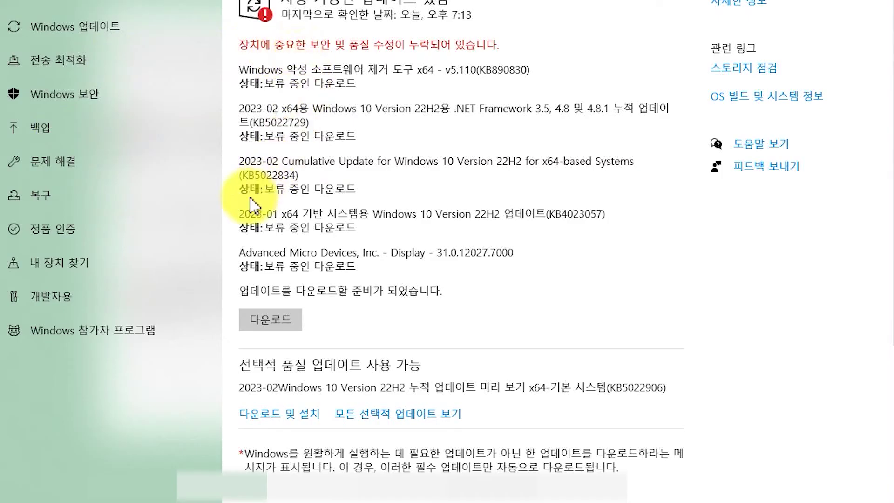
{"action": "left_click", "coordinate": [55, 163]}
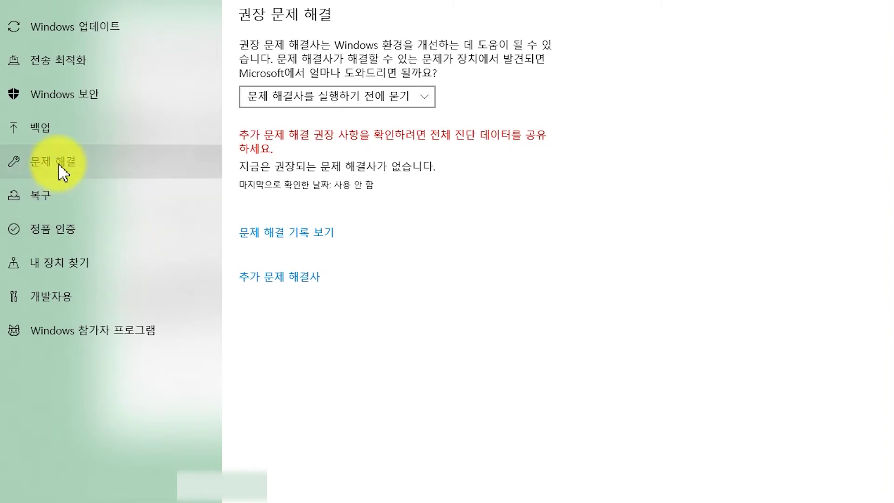
{"action": "left_click", "coordinate": [300, 281]}
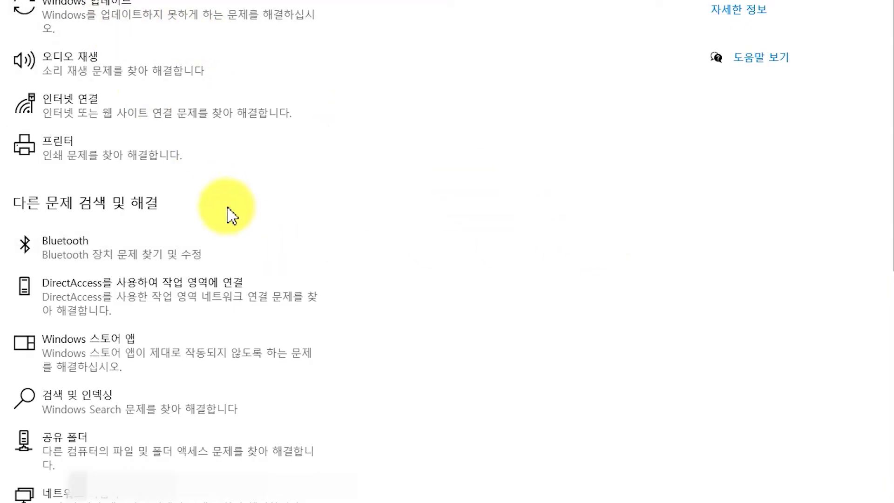
- Run the Bluetooth troubleshooter to its end and close its window
{"action": "left_click", "coordinate": [103, 256]}
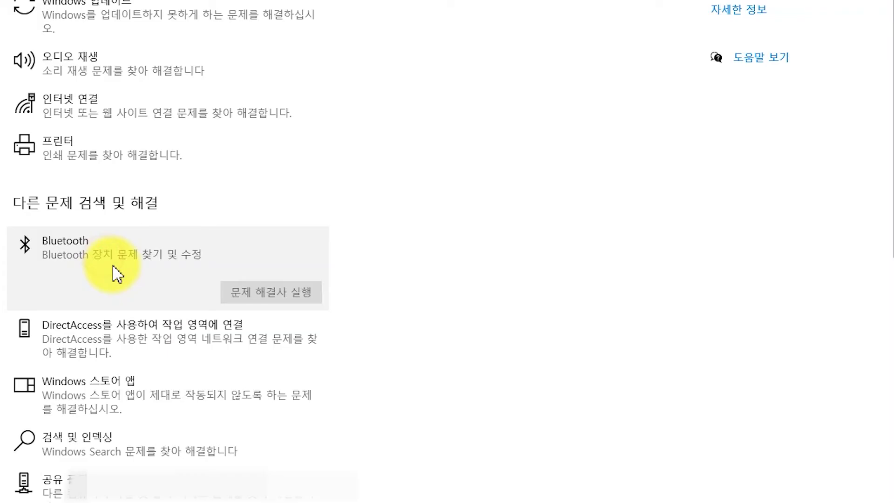
{"action": "left_click", "coordinate": [268, 293]}
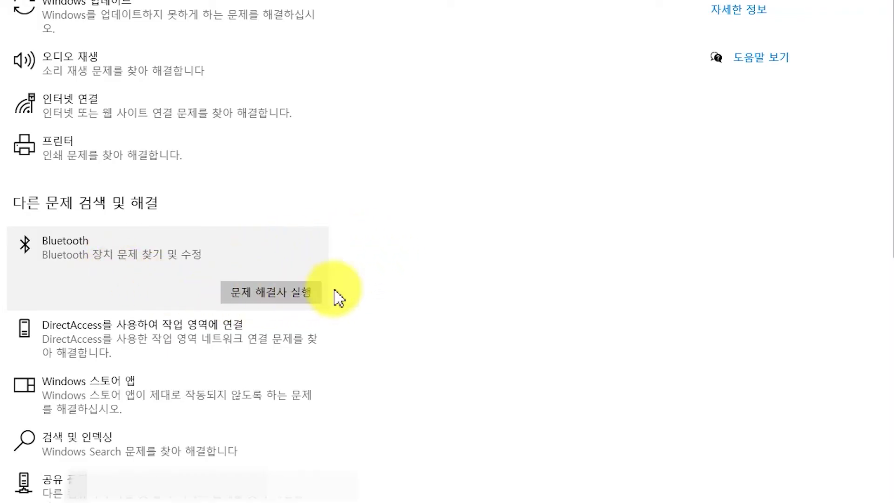
{"action": "left_click_drag", "start_coordinate": [561, 209], "coordinate": [365, 129]}
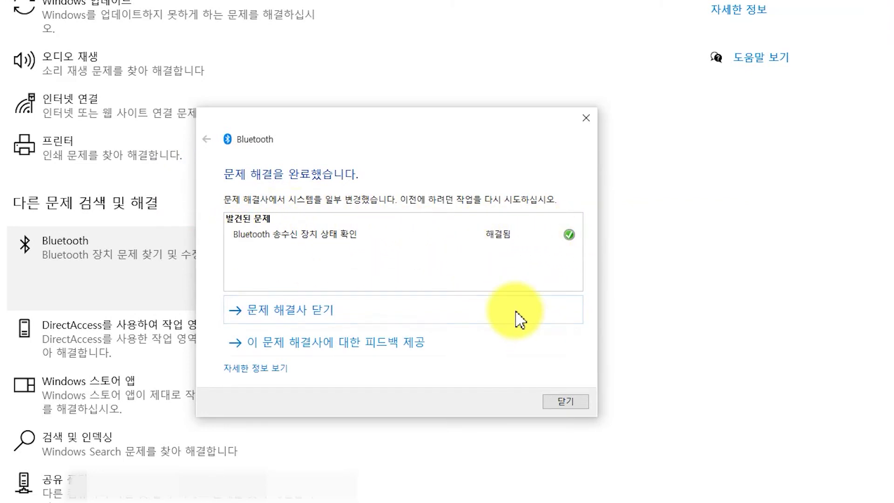
{"action": "left_click", "coordinate": [568, 404]}
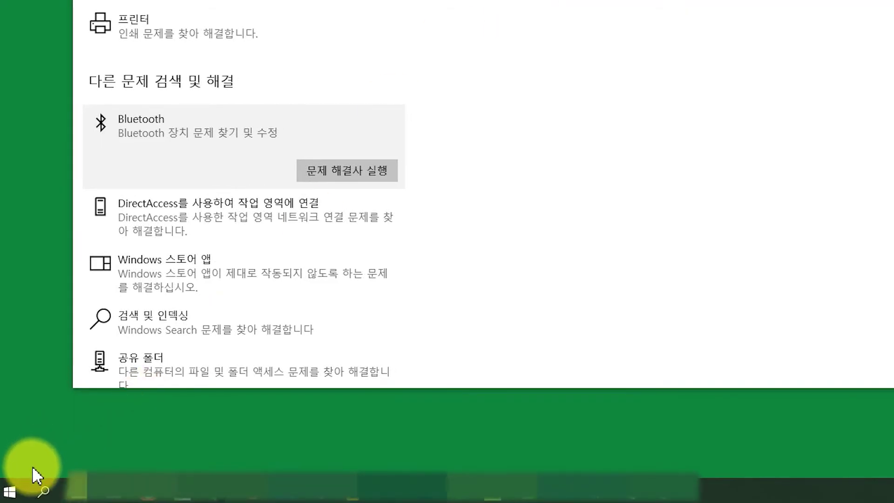
- Search Windows for the Run app (실행) and use it to launch services.msc
{"action": "left_click", "coordinate": [44, 490]}
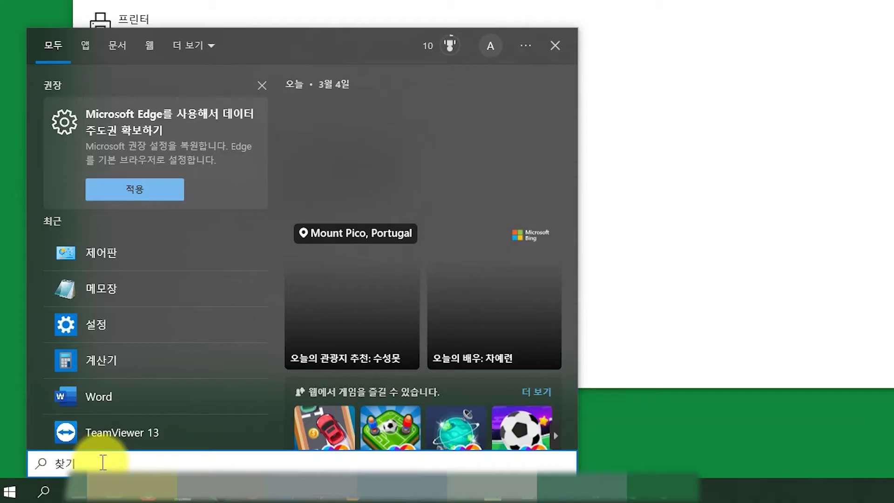
{"action": "type", "text": "실행"}
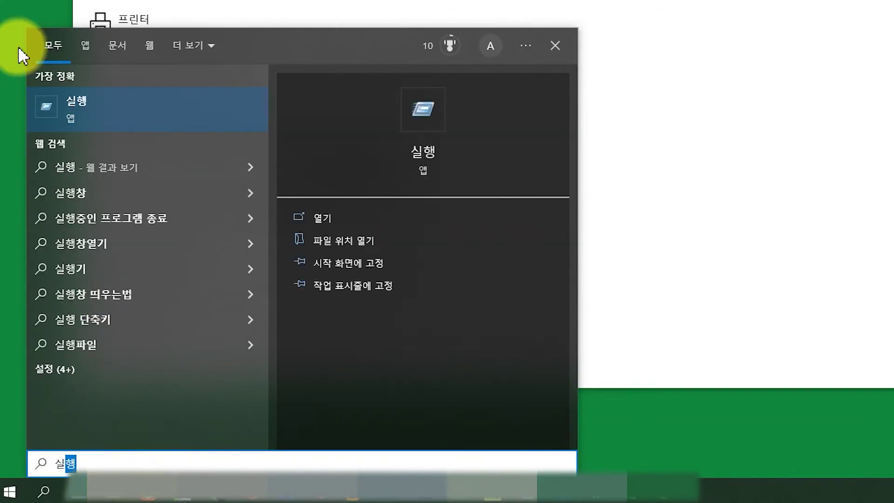
{"action": "left_click", "coordinate": [142, 126]}
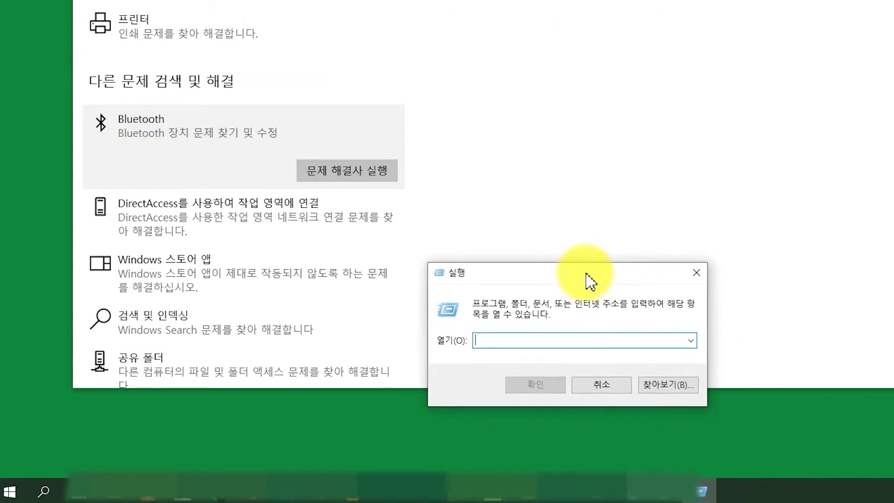
{"action": "left_click_drag", "start_coordinate": [587, 272], "coordinate": [533, 164]}
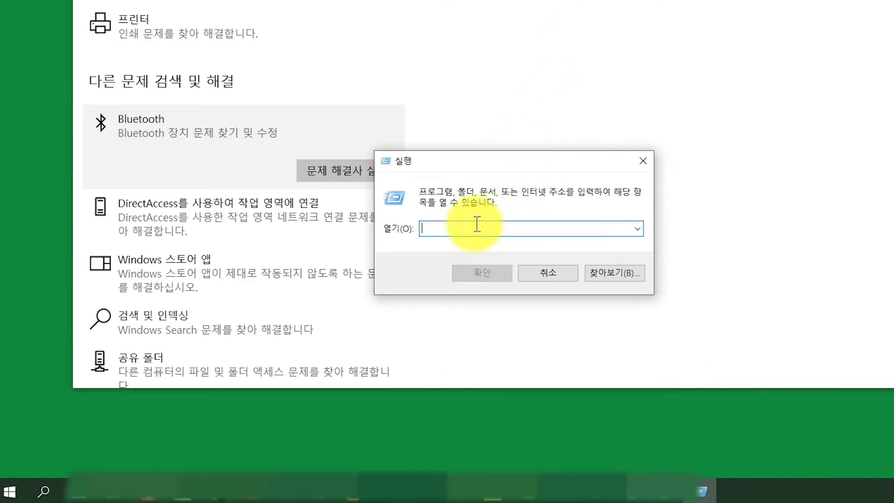
{"action": "type", "text": "s"}
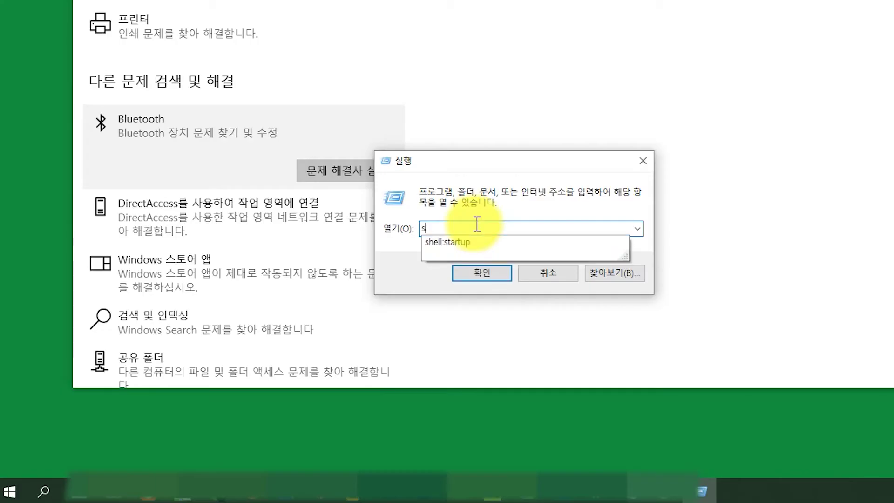
{"action": "type", "text": "ervices.msc"}
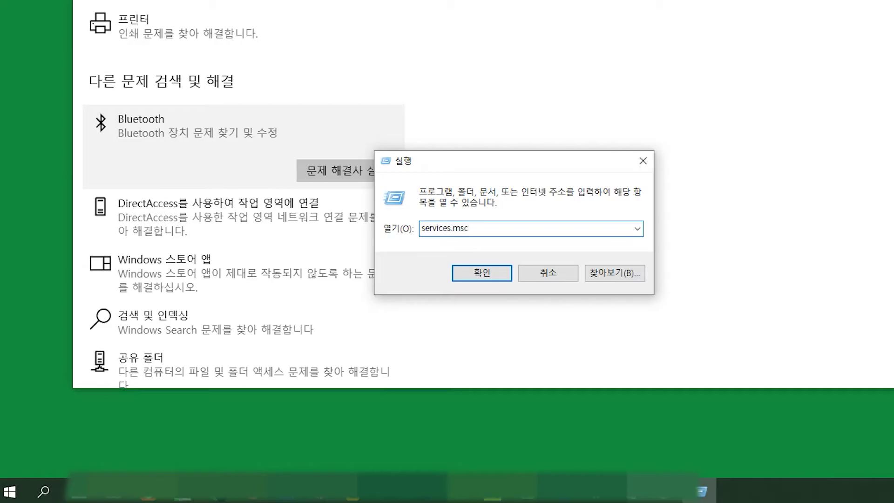
{"action": "key", "text": "Return"}
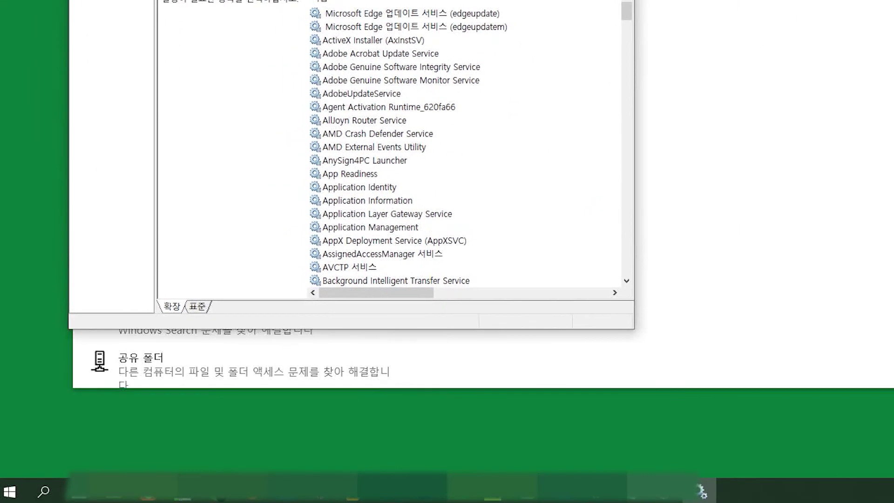
- Move the Services window fully into view and select Bluetooth 지원 서비스 in the service list
{"action": "left_click_drag", "start_coordinate": [365, 1], "coordinate": [365, 6]}
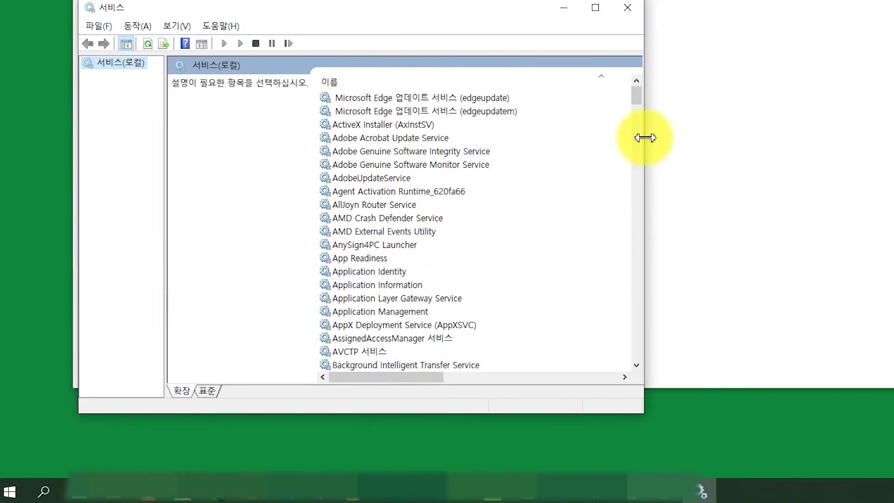
{"action": "left_click_drag", "start_coordinate": [641, 104], "coordinate": [494, 94]}
{"action": "left_click_drag", "start_coordinate": [638, 100], "coordinate": [643, 119]}
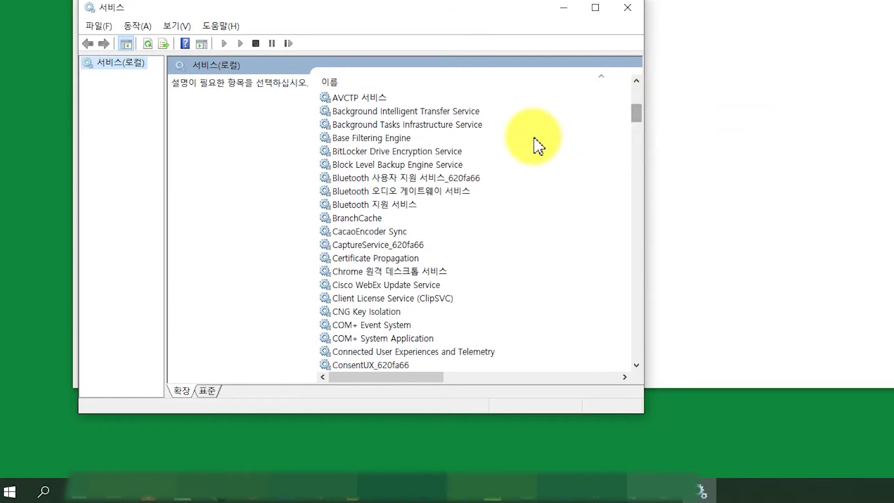
{"action": "left_click", "coordinate": [436, 179]}
{"action": "left_click", "coordinate": [408, 205]}
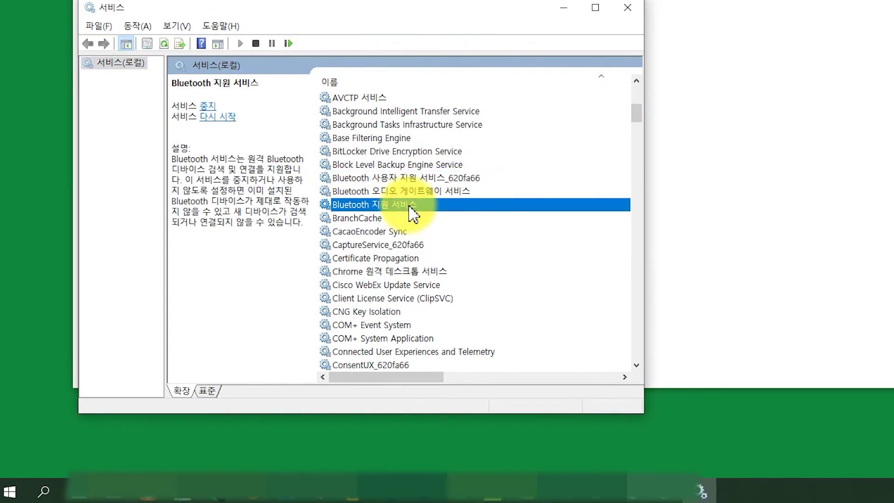
- Open the properties of Bluetooth 지원 서비스 and check its startup type options and service status
{"action": "double_click", "coordinate": [410, 207]}
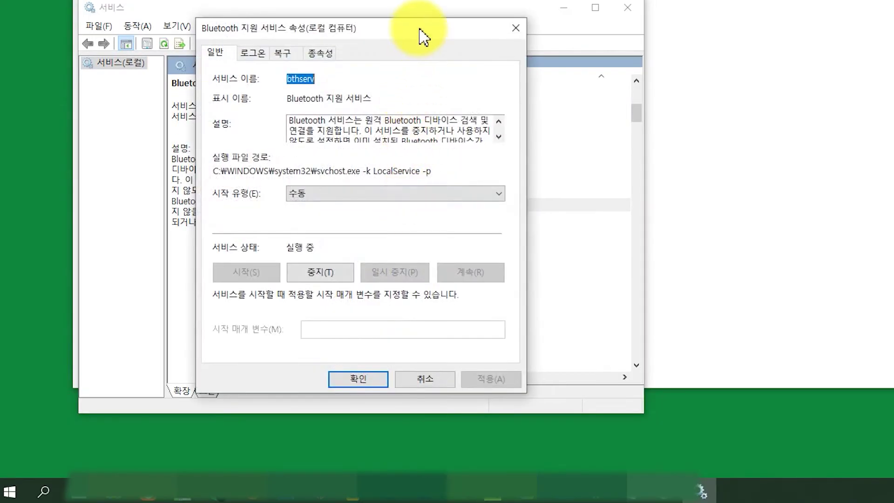
{"action": "left_click_drag", "start_coordinate": [422, 37], "coordinate": [468, 39]}
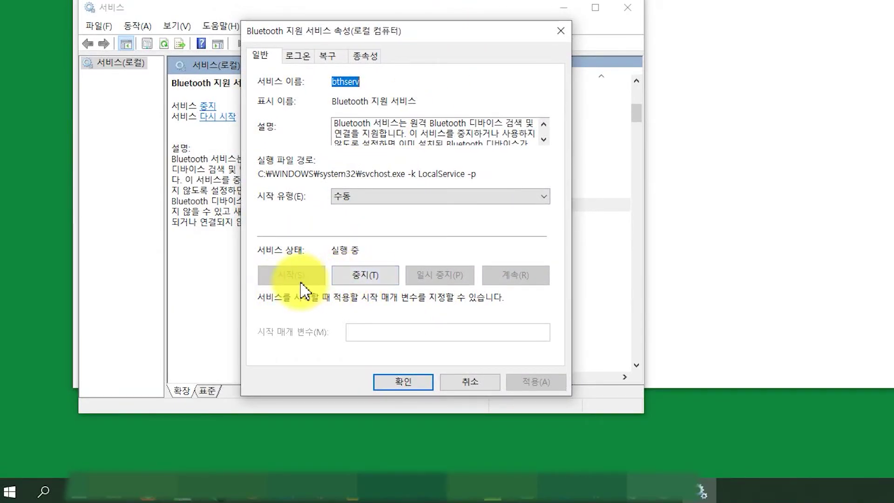
{"action": "left_click", "coordinate": [390, 196]}
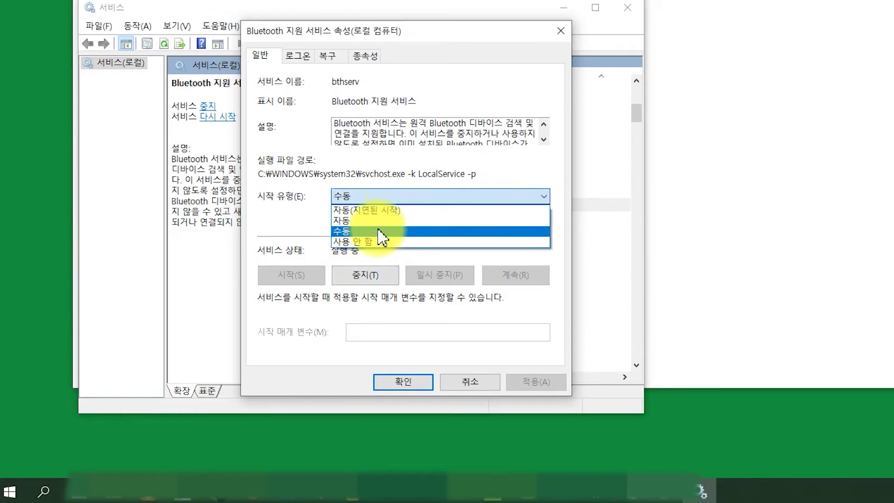
{"action": "left_click", "coordinate": [309, 288]}
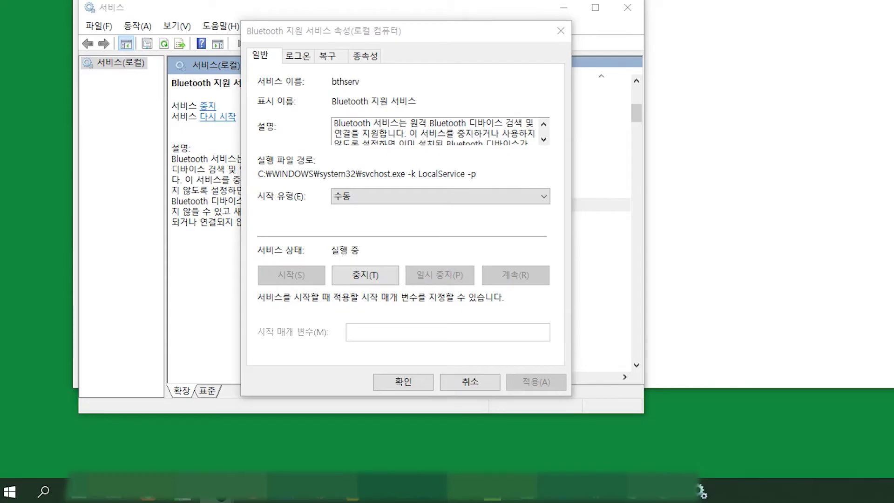
- Close the Bluetooth 지원 서비스 properties and the Services window
{"action": "left_click", "coordinate": [561, 31]}
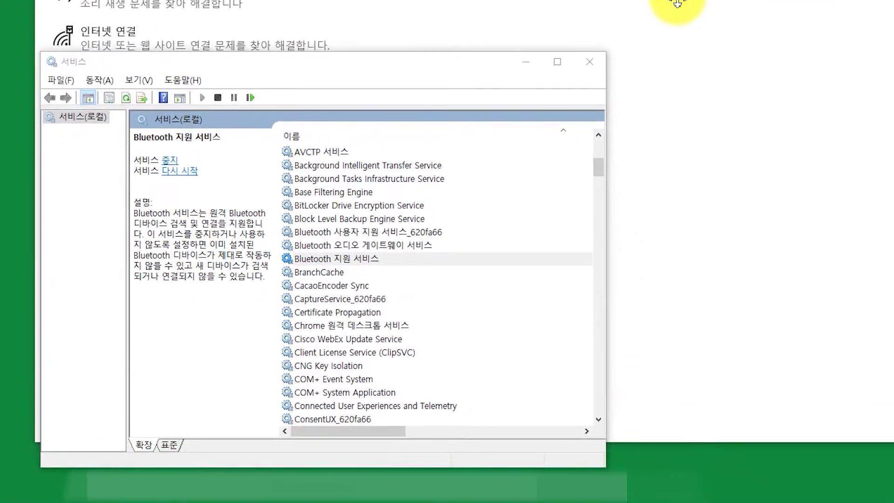
{"action": "left_click", "coordinate": [589, 63]}
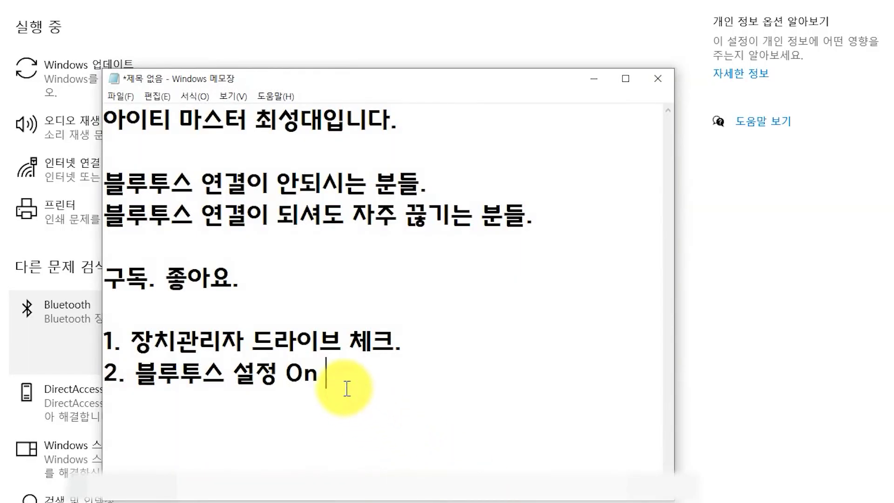
- Return to the Notepad note and add "3. 블루투스 문제 해결사." below item 2, starting the next line with "4."
{"action": "key", "text": "Return"}
{"action": "type", "text": "3"}
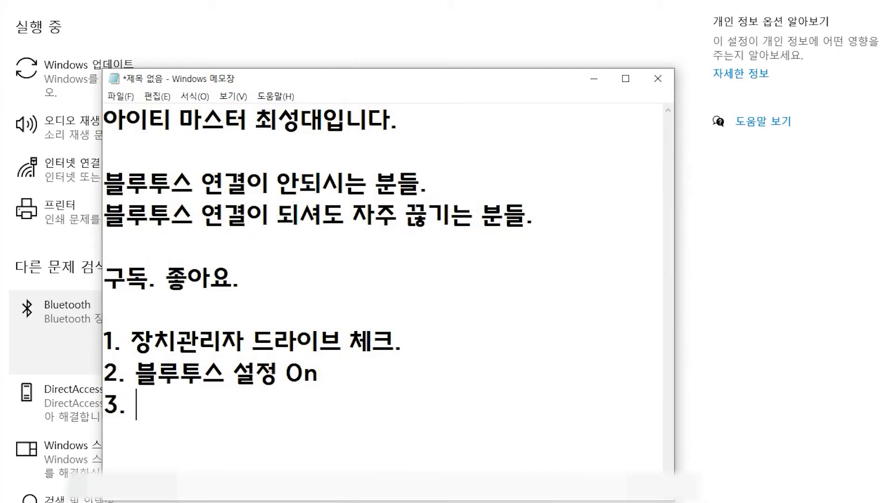
{"action": "type", "text": ". qmffnxn"}
{"action": "key", "text": "BackSpace"}
{"action": "key", "text": "BackSpace"}
{"action": "key", "text": "BackSpace"}
{"action": "type", "text": "블루수트 문제"}
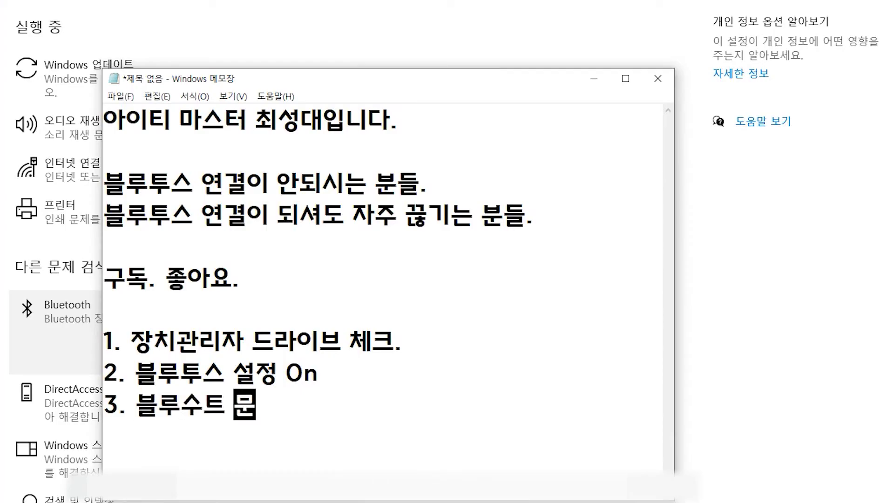
{"action": "key", "text": "BackSpace"}
{"action": "key", "text": "BackSpace"}
{"action": "key", "text": "BackSpace"}
{"action": "key", "text": "BackSpace"}
{"action": "key", "text": "BackSpace"}
{"action": "key", "text": "BackSpace"}
{"action": "type", "text": "투스"}
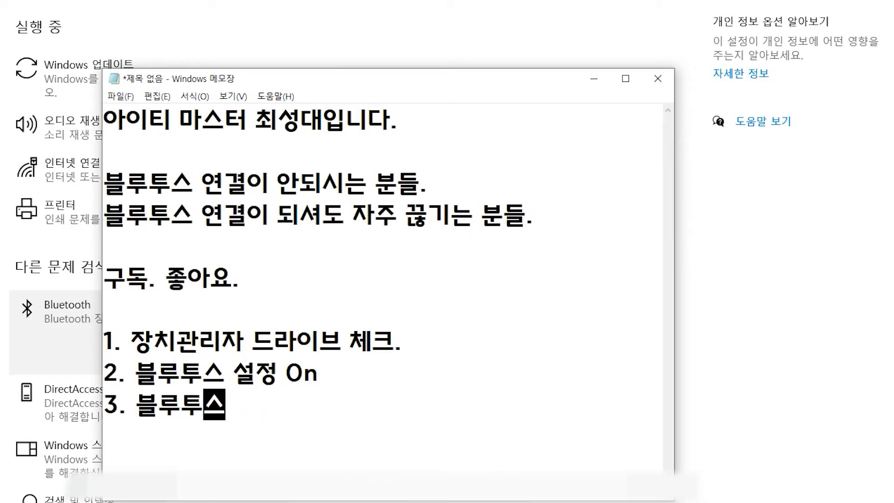
{"action": "type", "text": " 무ㄴ제 해결사."}
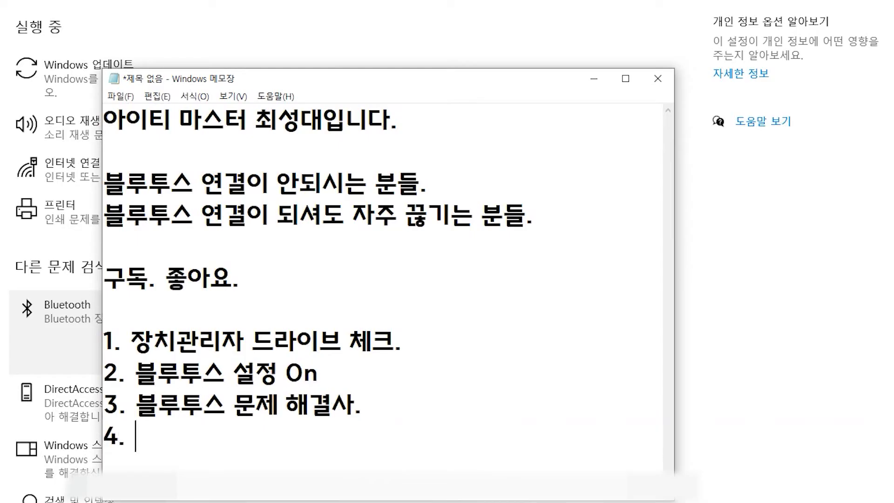
- Complete item 4 of the note as "블루투스 지원 서비스." and put a dashed separator line below it
{"action": "type", "text": "블루투스 지우"}
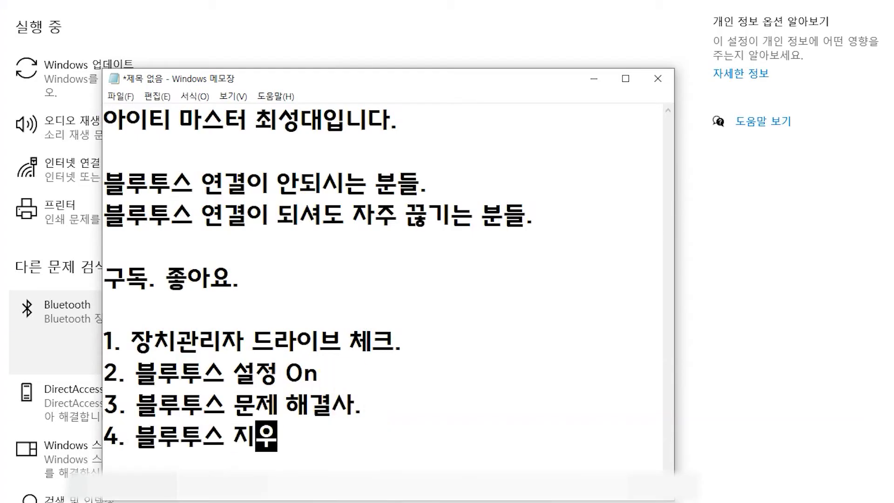
{"action": "type", "text": "ㅓㄴ 서비스."}
{"action": "key", "text": "Return"}
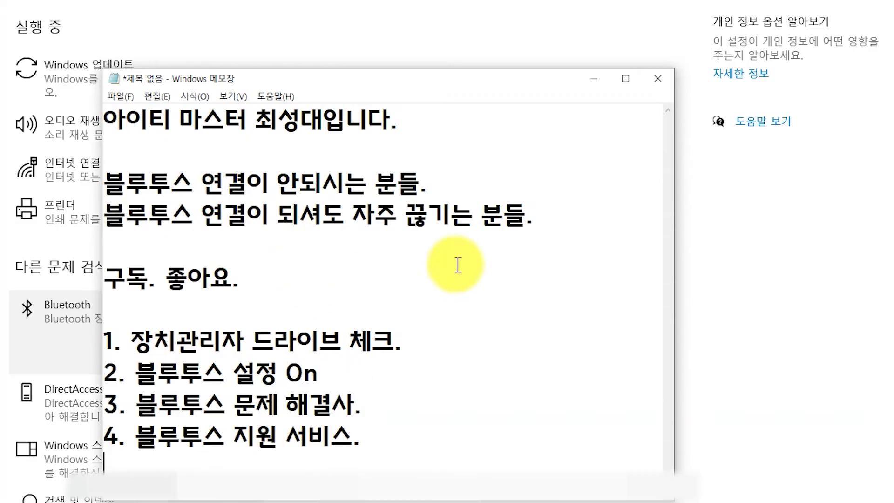
{"action": "left_click_drag", "start_coordinate": [531, 218], "coordinate": [352, 218]}
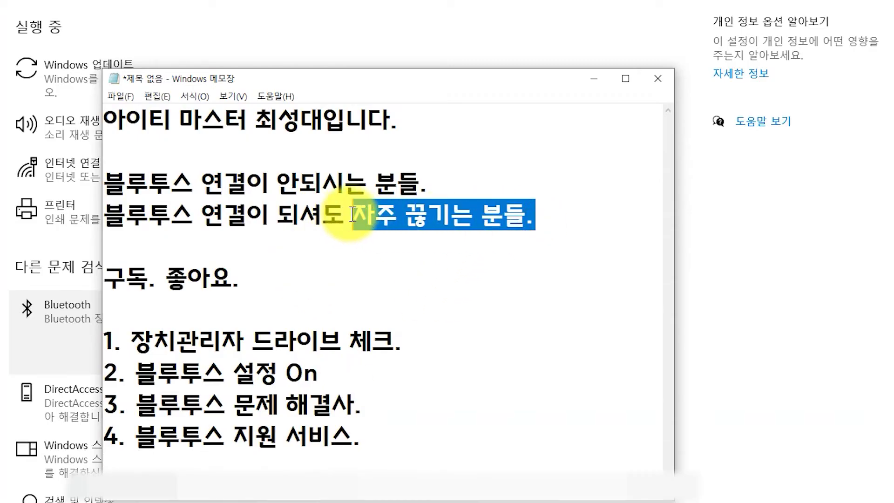
{"action": "left_click", "coordinate": [305, 467]}
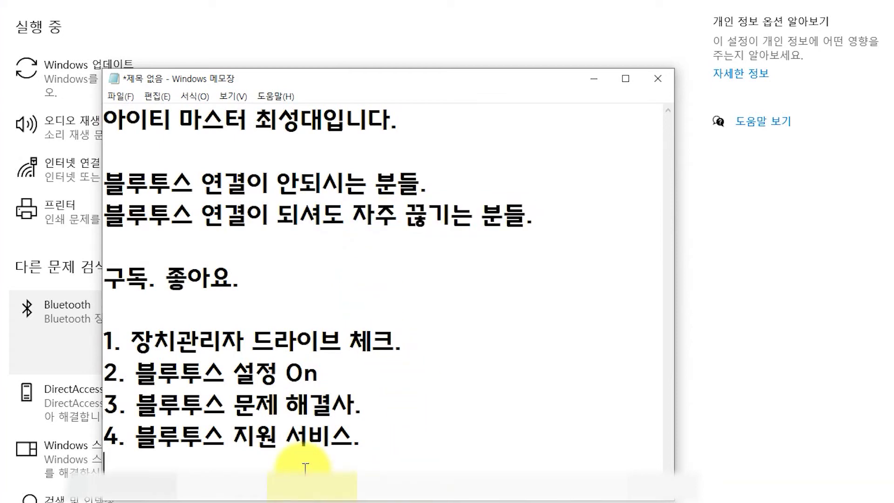
{"action": "type", "text": "--------------------------"}
{"action": "key", "text": "Return"}
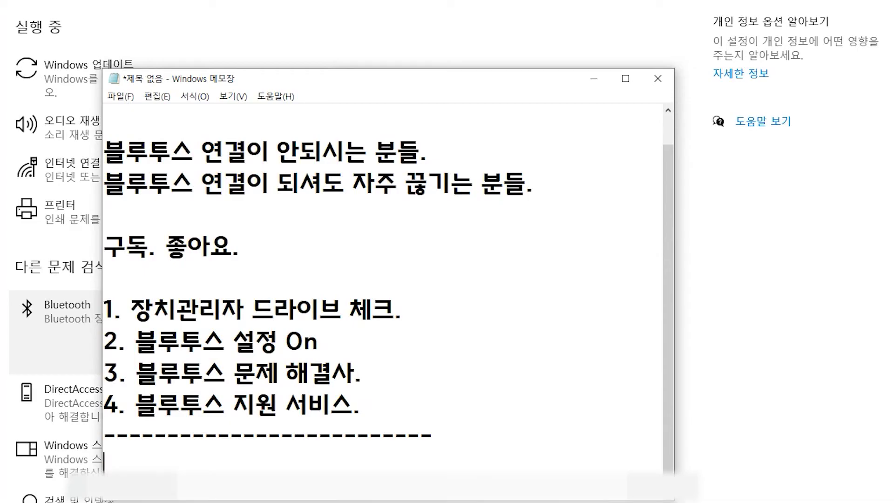
- Write the line "노트북. 블루투스 전원 설정." below the dashed separator
{"action": "type", "text": "노트ㅂ"}
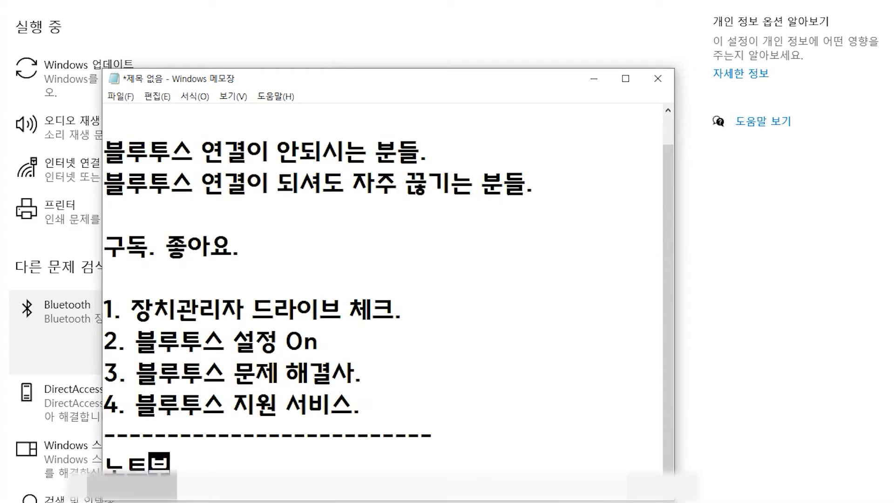
{"action": "type", "text": "블루투스 저ㅇ"}
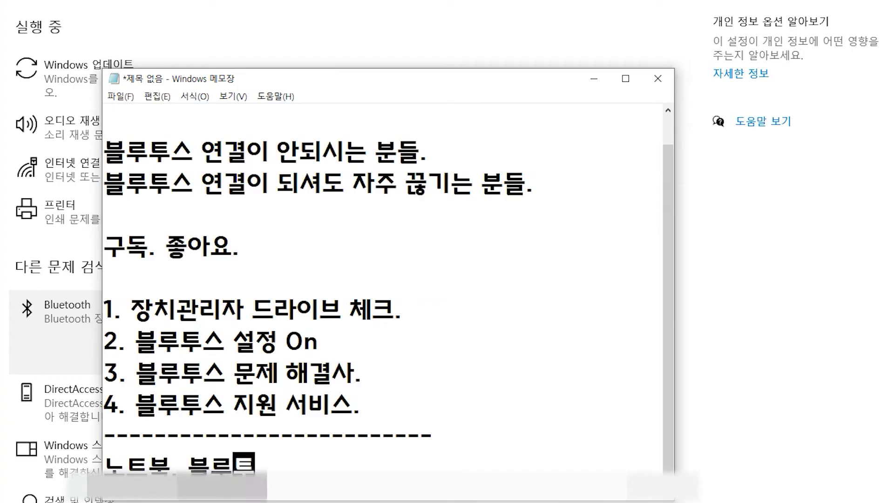
{"action": "type", "text": "원 설정."}
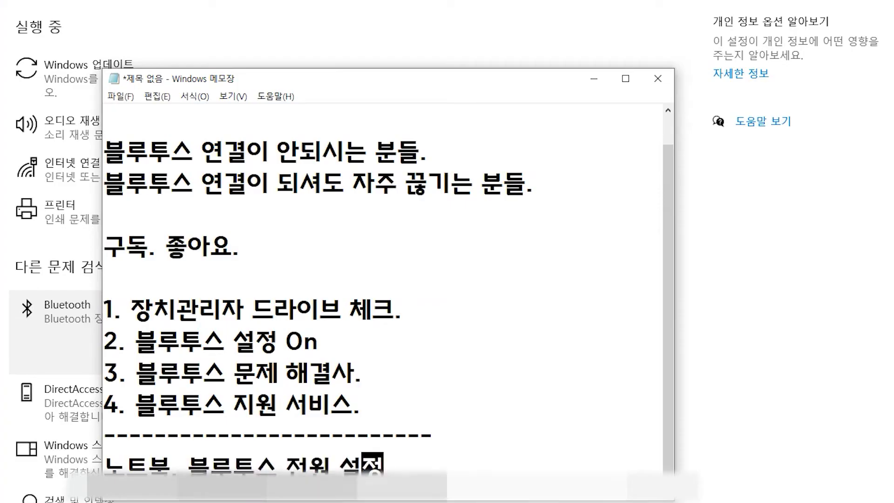
{"action": "key", "text": "Return"}
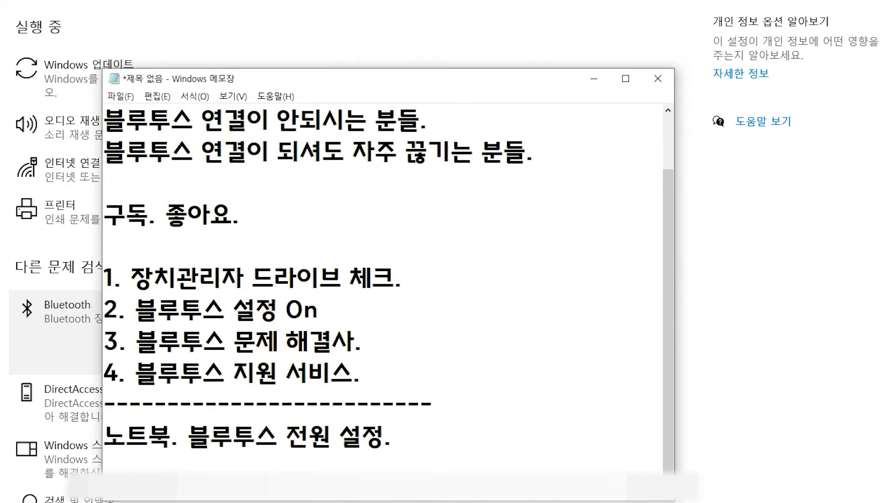
- Add the line "배터리를 절약하기 블루투스기기 전원을 조정." and highlight its last words "전원을 조정."
{"action": "type", "text": "배터리를 저ㅇ"}
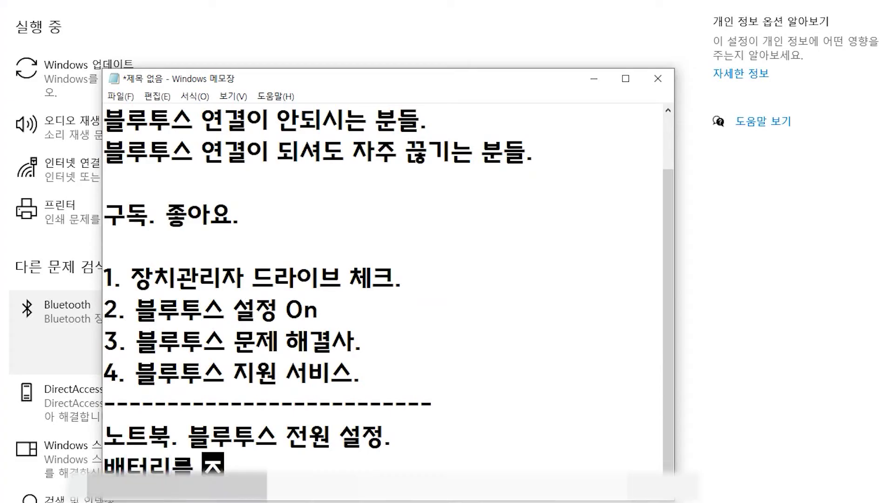
{"action": "type", "text": "약하기 "}
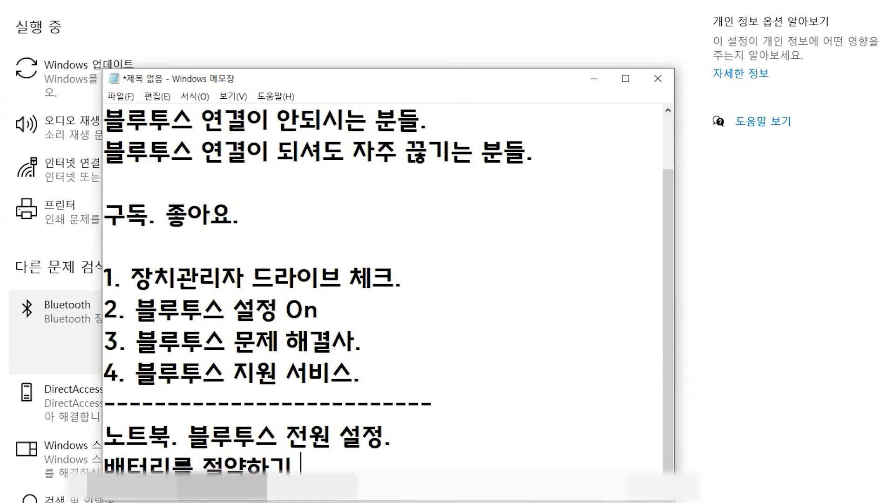
{"action": "type", "text": "블르투스"}
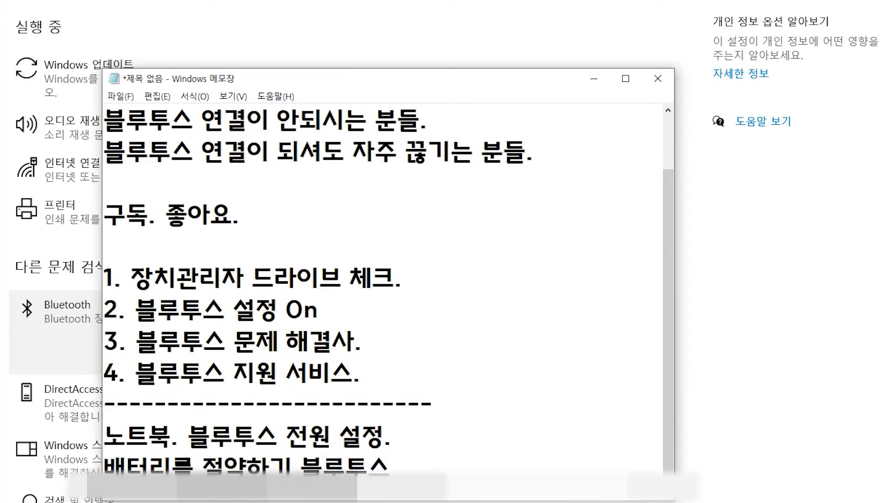
{"action": "type", "text": "기기 "}
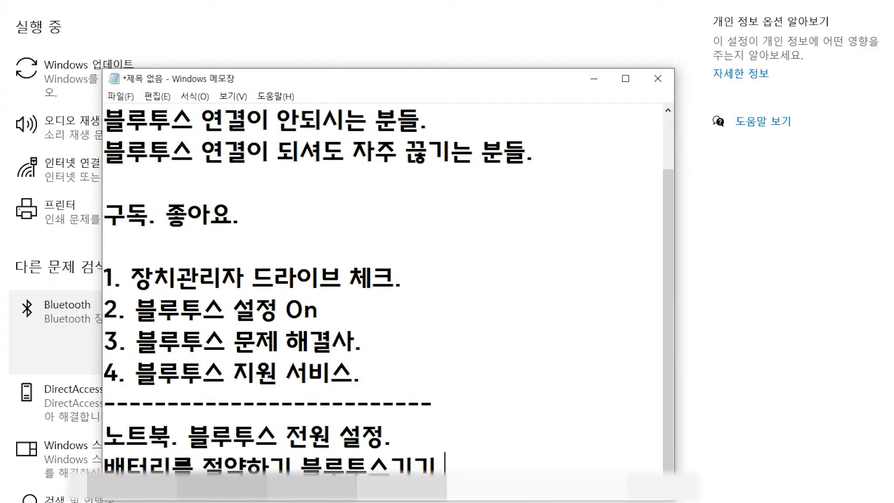
{"action": "type", "text": "전원ㅇ"}
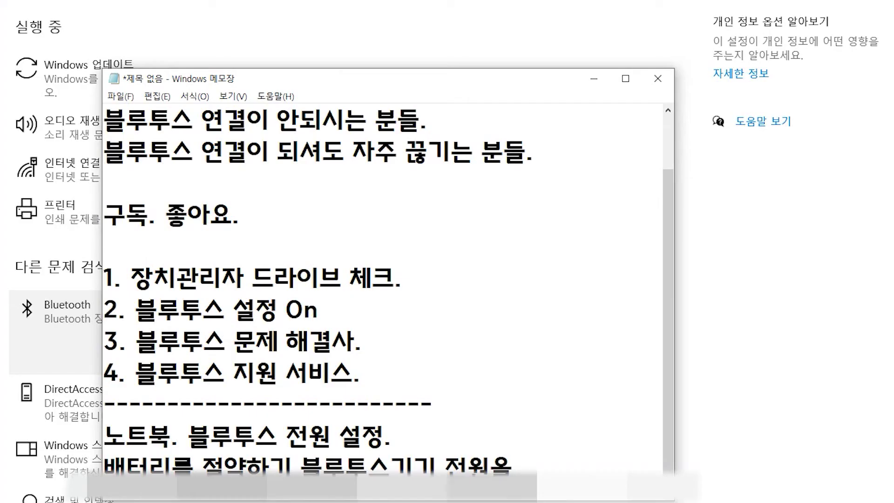
{"action": "type", "text": "을 조저"}
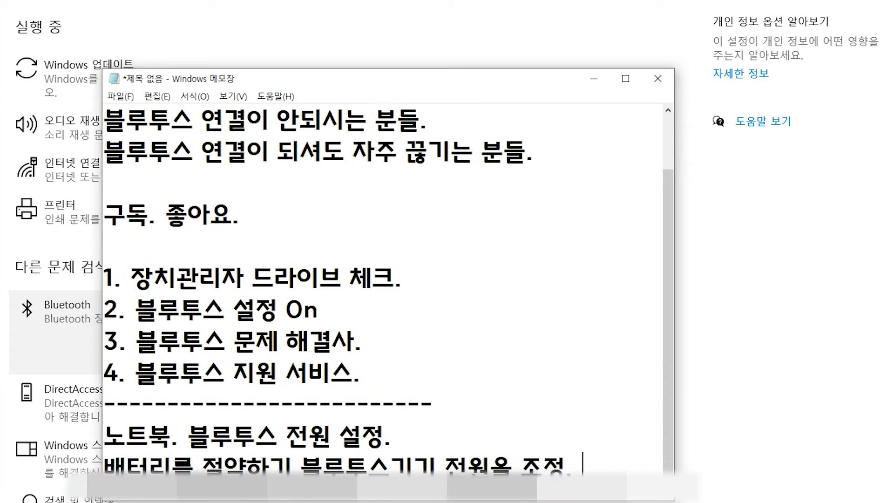
{"action": "type", "text": "."}
{"action": "key", "text": "Return"}
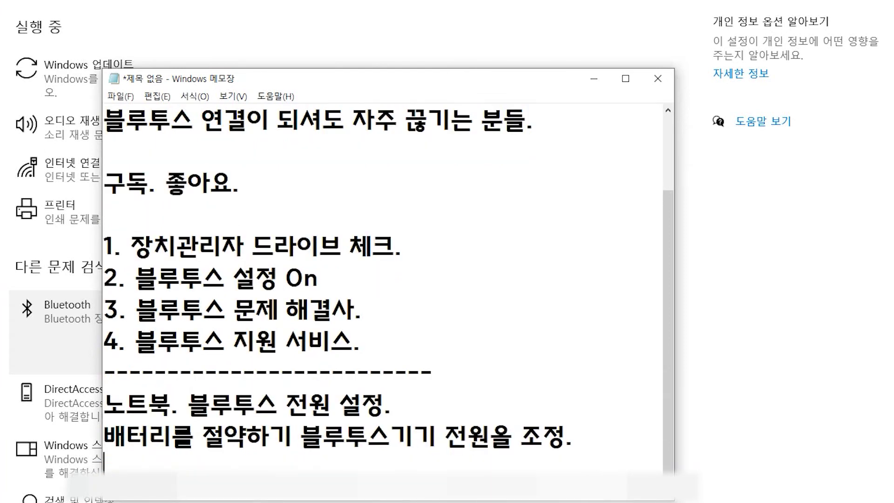
{"action": "left_click_drag", "start_coordinate": [612, 447], "coordinate": [432, 447]}
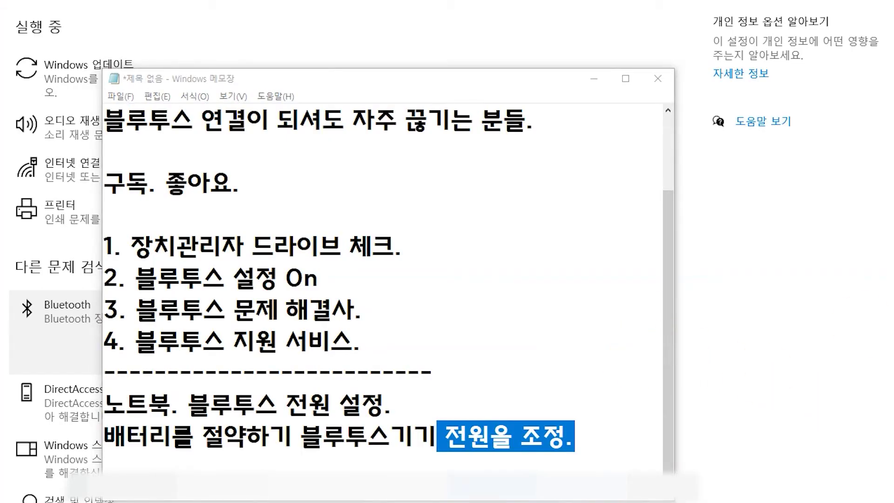
- Inspect the properties of Realtek Bluetooth 5.0 Adapter in Device Manager for a power management page, then put both windows away
{"action": "left_click_drag", "start_coordinate": [592, 144], "coordinate": [531, 112]}
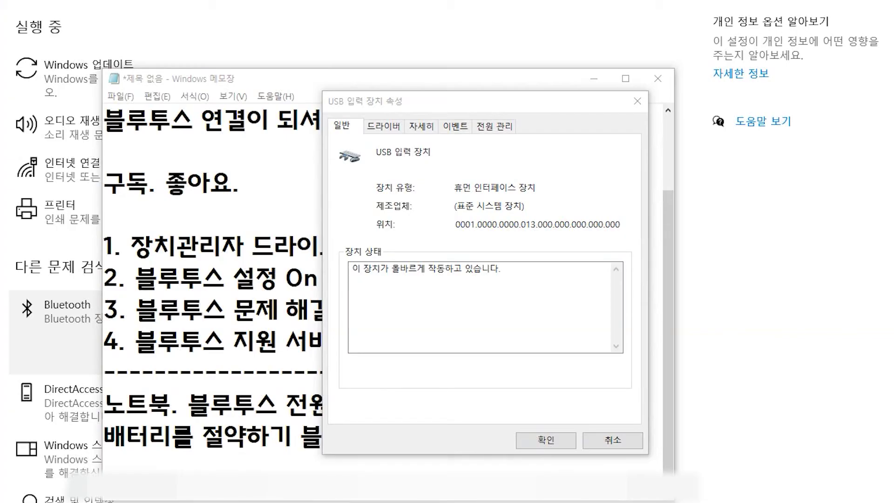
{"action": "left_click_drag", "start_coordinate": [708, 80], "coordinate": [340, 70]}
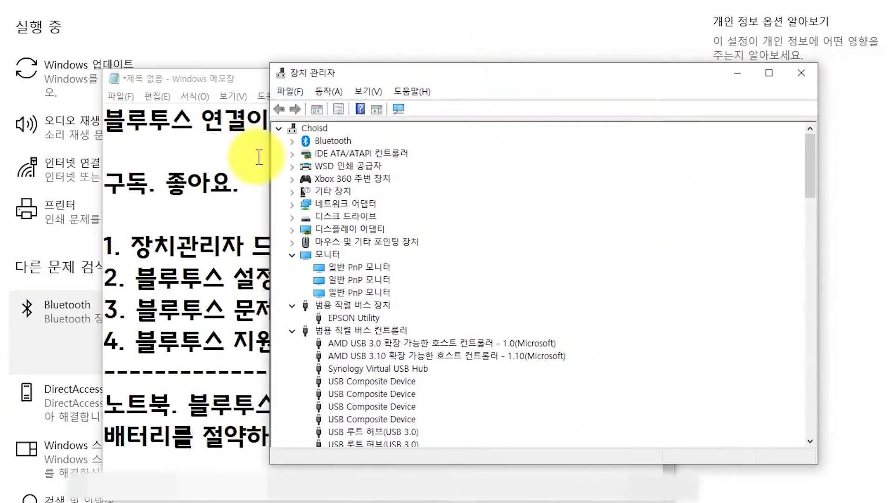
{"action": "left_click", "coordinate": [292, 140]}
{"action": "left_click", "coordinate": [340, 242]}
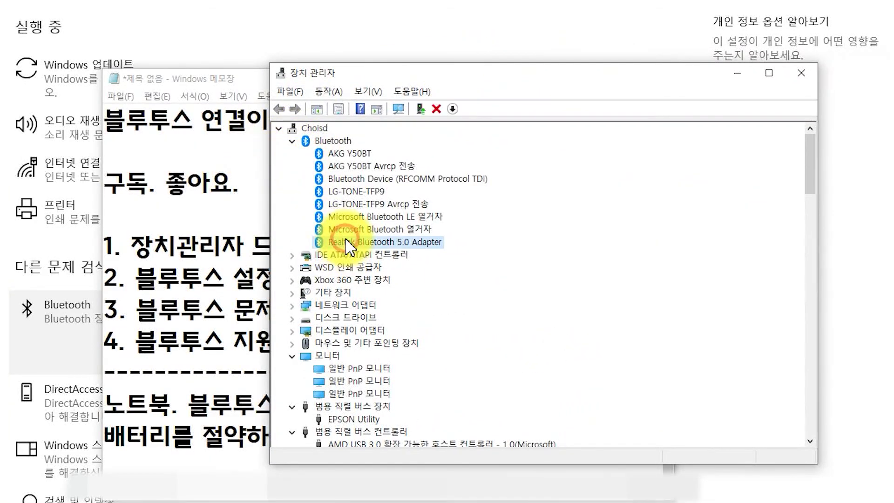
{"action": "right_click", "coordinate": [346, 241]}
{"action": "left_click", "coordinate": [406, 304]}
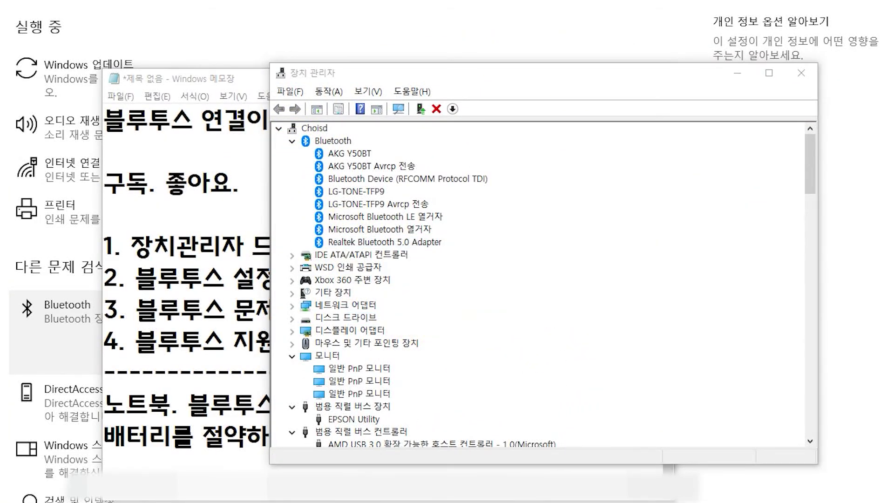
{"action": "left_click_drag", "start_coordinate": [882, 167], "coordinate": [515, 178]}
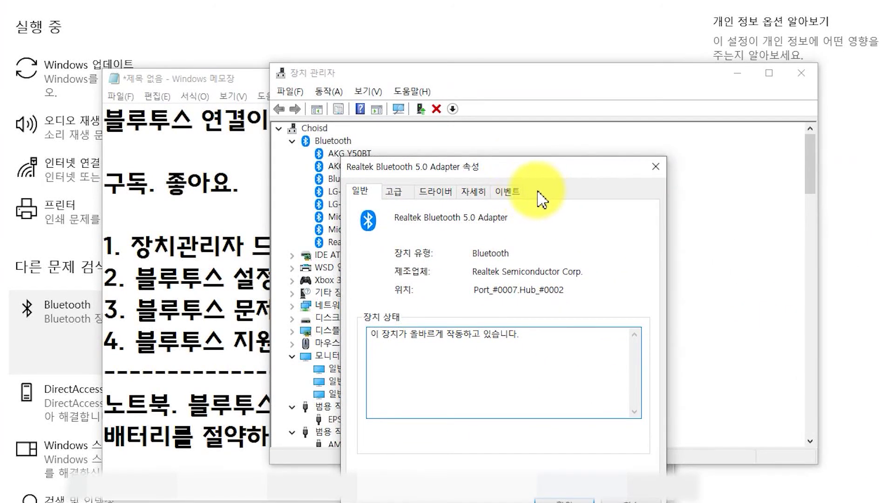
{"action": "left_click", "coordinate": [655, 166]}
{"action": "left_click", "coordinate": [730, 81]}
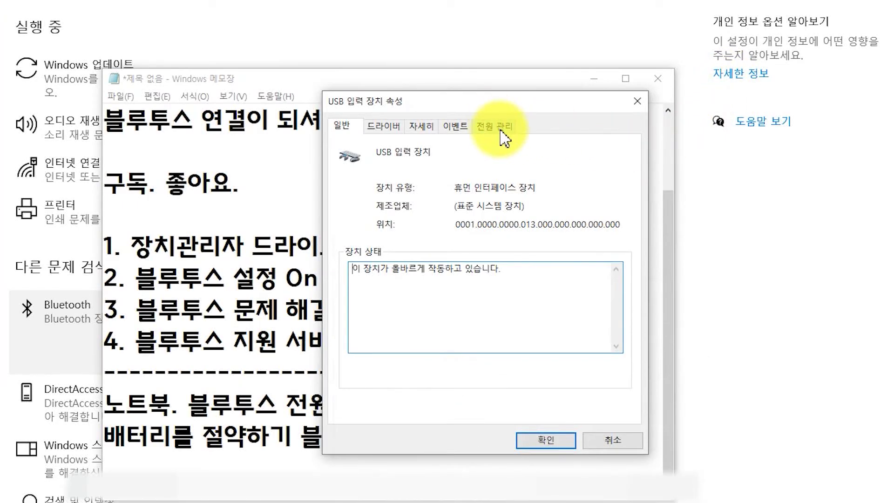
- Turn off 전원을 절약하기 위해 컴퓨터가 이 장치를 끌 수 있음 in the power management settings of USB 입력 장치 and confirm
{"action": "left_click", "coordinate": [503, 135]}
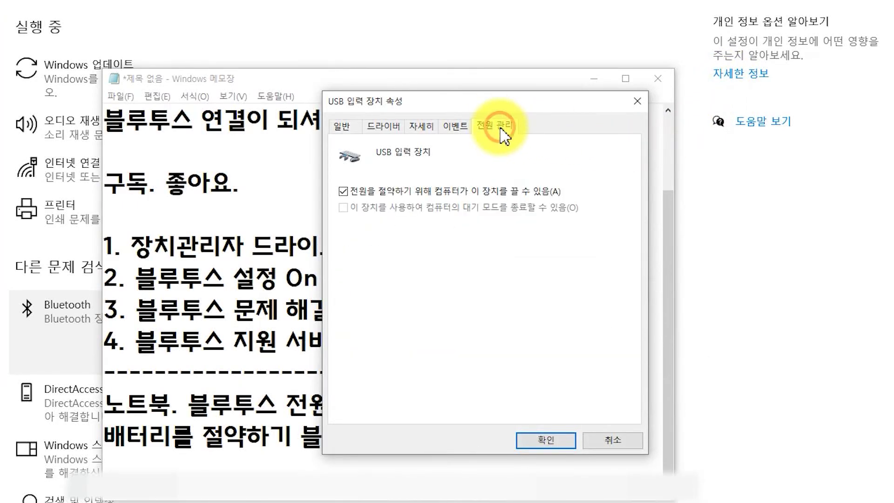
{"action": "left_click", "coordinate": [343, 190]}
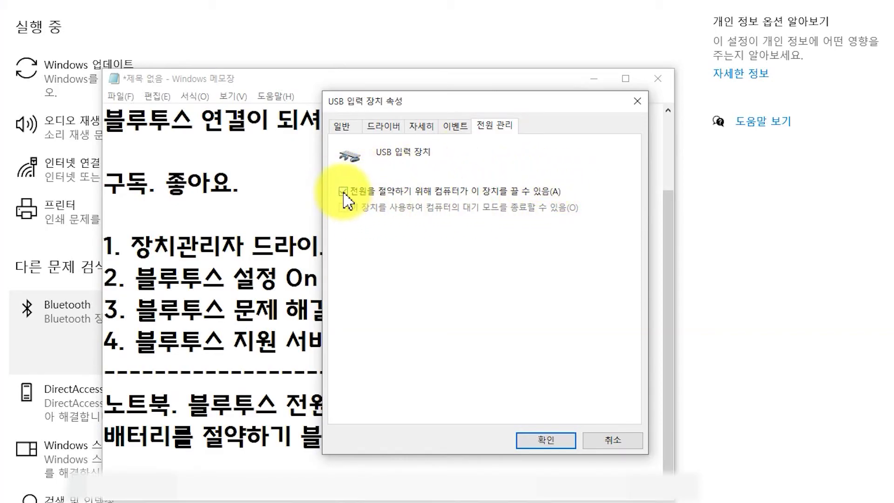
{"action": "left_click", "coordinate": [545, 439]}
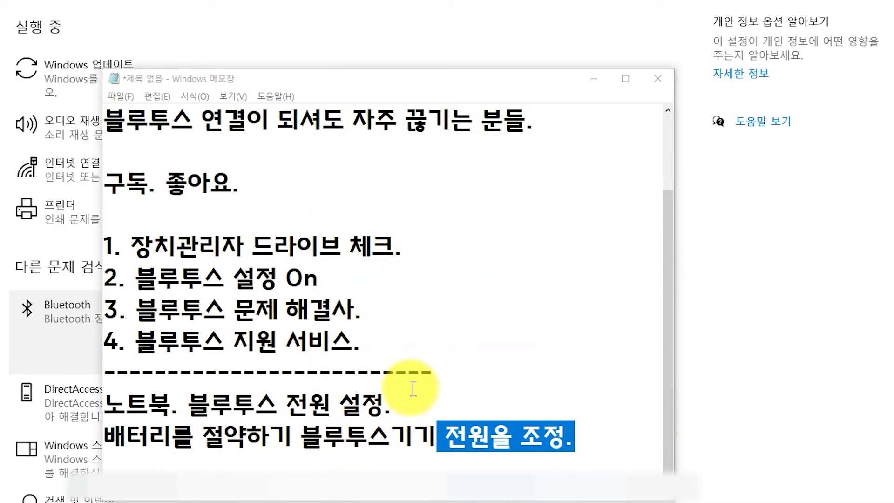
- Start a new line after "배터리를 절약하기 블루투스기기 전원을 조정." in the note
{"action": "left_click", "coordinate": [407, 413]}
{"action": "left_click", "coordinate": [588, 432]}
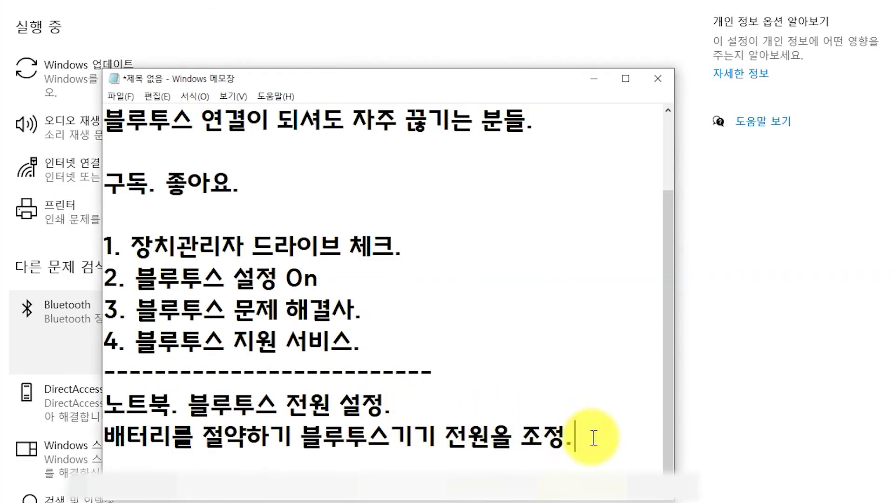
{"action": "key", "text": "Return"}
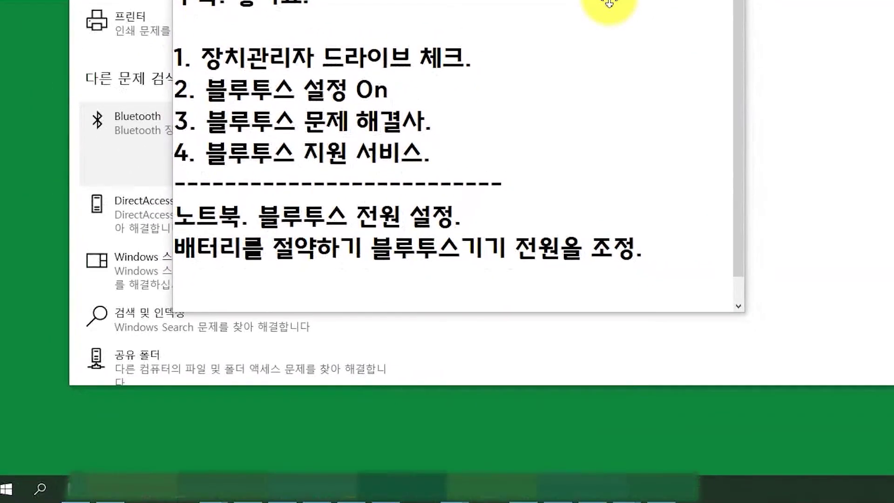
- Open Device Manager and expand the Bluetooth category to list its devices
{"action": "right_click", "coordinate": [23, 487]}
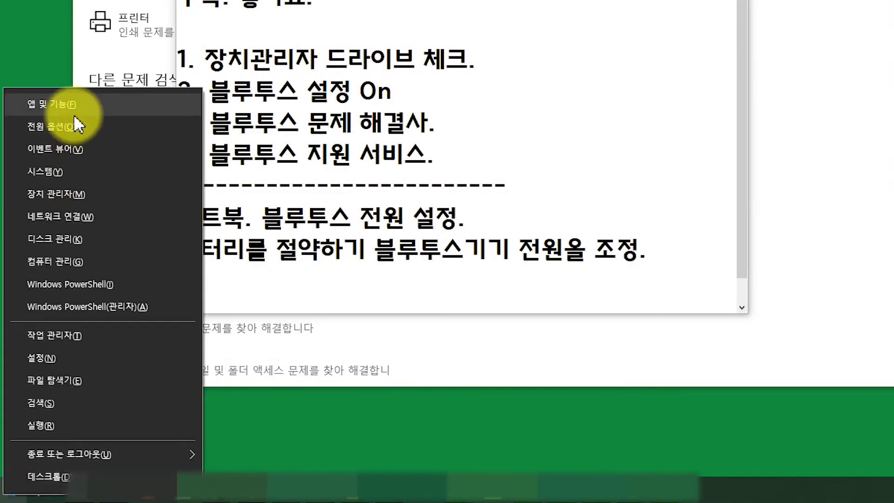
{"action": "left_click", "coordinate": [90, 200]}
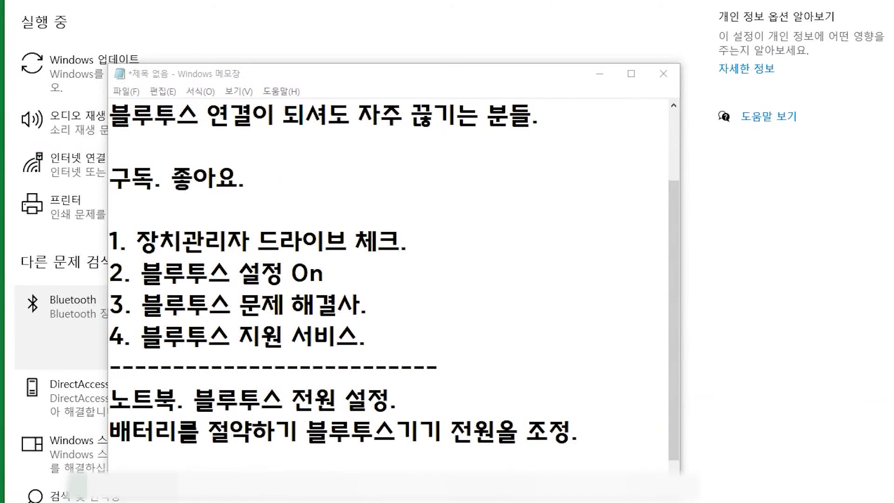
{"action": "left_click_drag", "start_coordinate": [488, 155], "coordinate": [443, 84]}
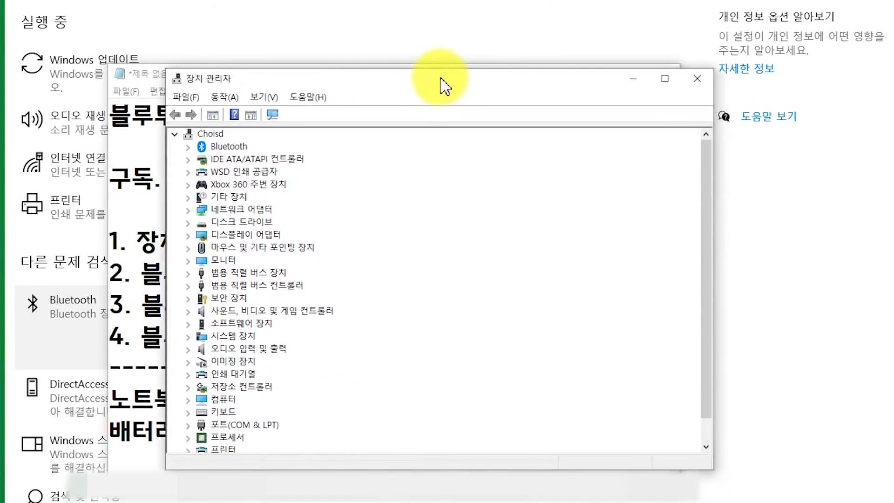
{"action": "left_click", "coordinate": [191, 147]}
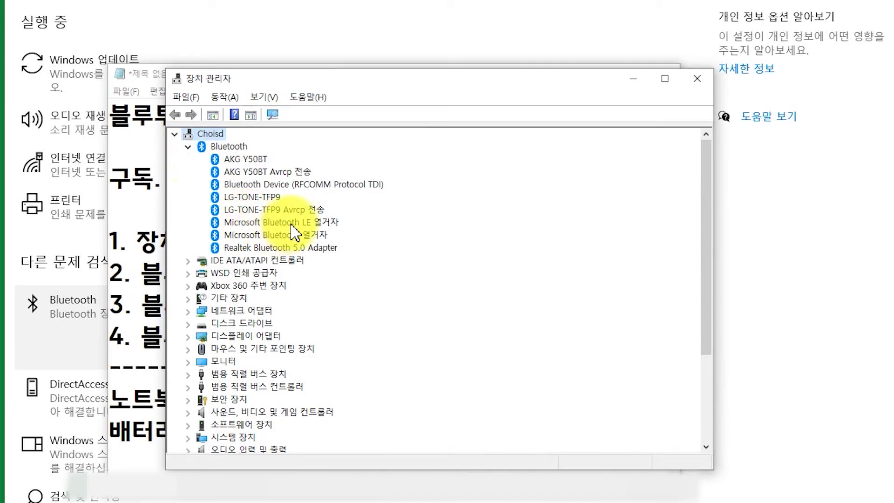
- Show the commands available for Microsoft Bluetooth LE 열거자, such as 디바이스 사용 안 함, without applying any, and close Device Manager
{"action": "left_click", "coordinate": [319, 226]}
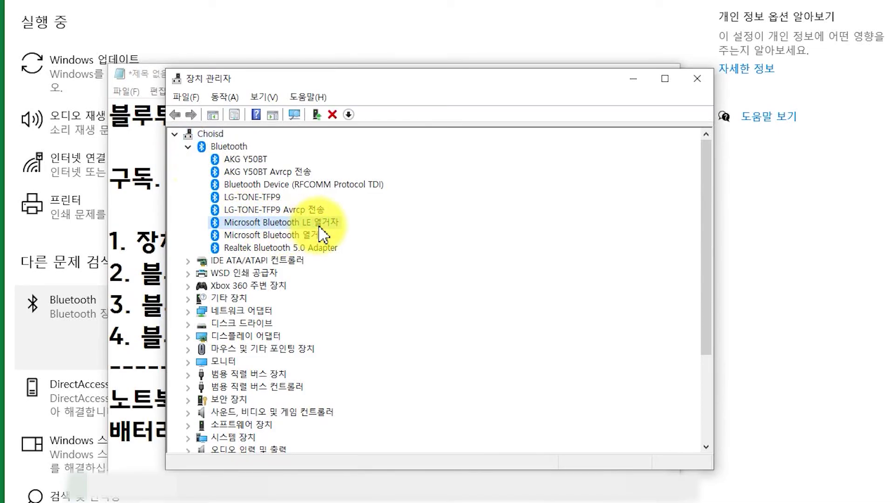
{"action": "right_click", "coordinate": [319, 226]}
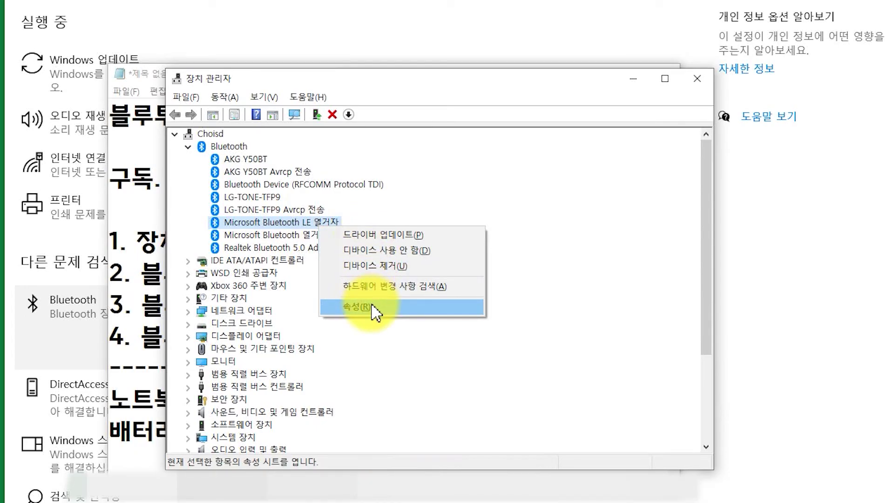
{"action": "left_click", "coordinate": [355, 229]}
{"action": "right_click", "coordinate": [296, 223]}
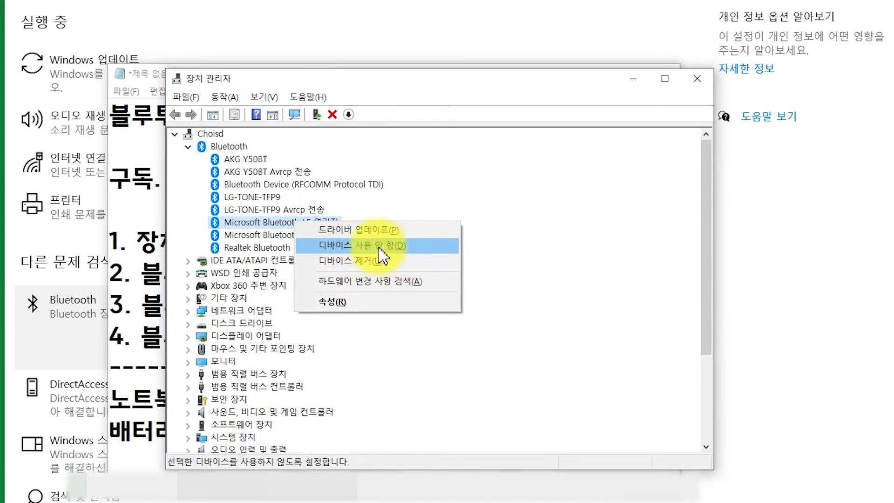
{"action": "left_click", "coordinate": [696, 80]}
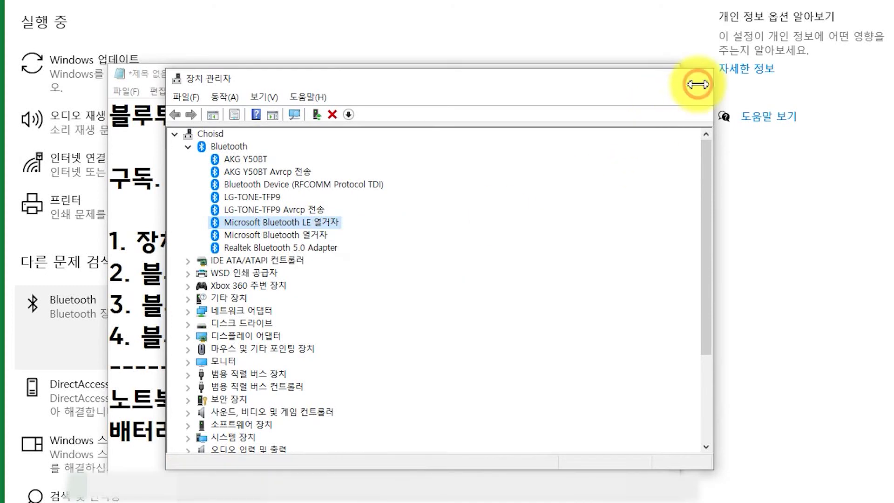
{"action": "left_click", "coordinate": [696, 80]}
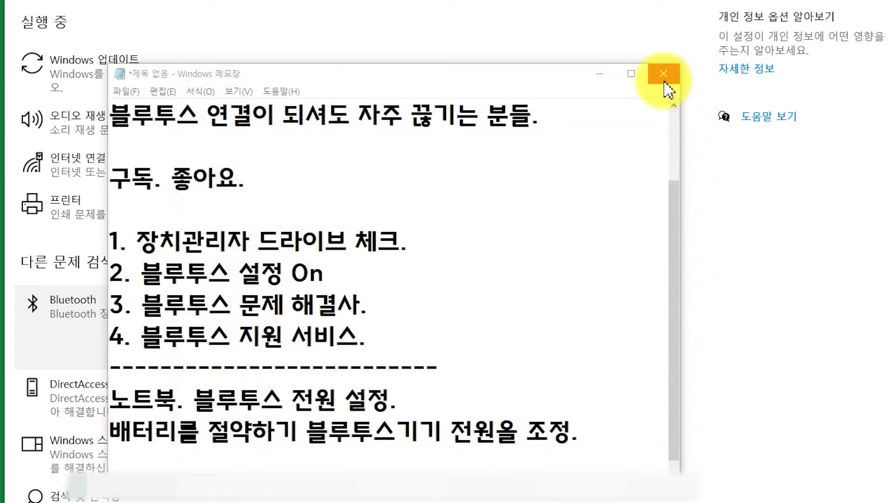
- Put the note and Settings windows away, search Windows for 제어판 and open it
{"action": "left_click", "coordinate": [601, 74]}
{"action": "left_click", "coordinate": [602, 76]}
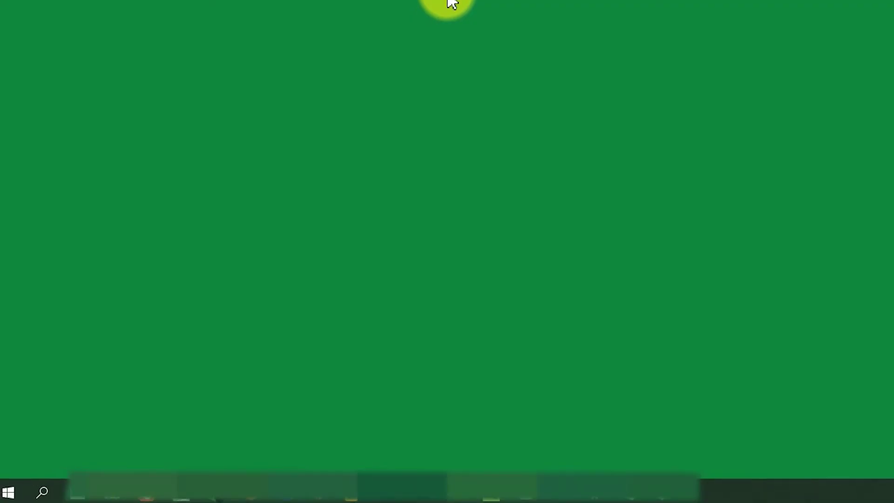
{"action": "left_click", "coordinate": [43, 491]}
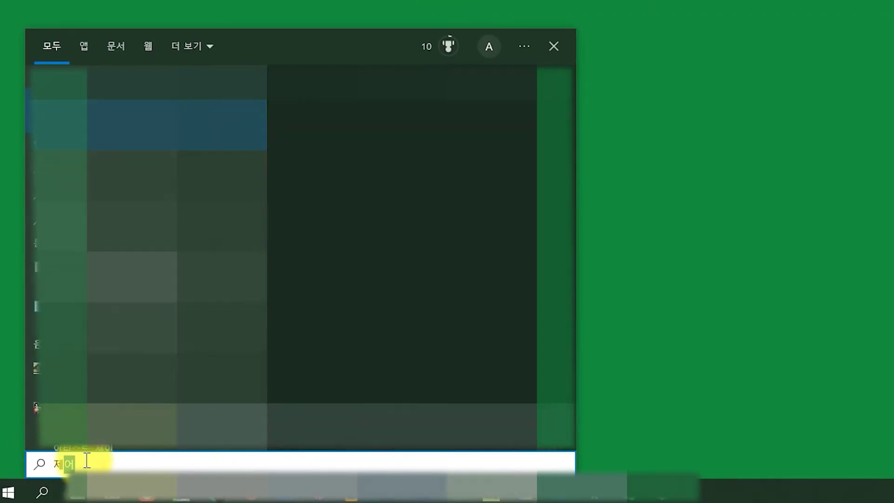
{"action": "key", "text": "Escape"}
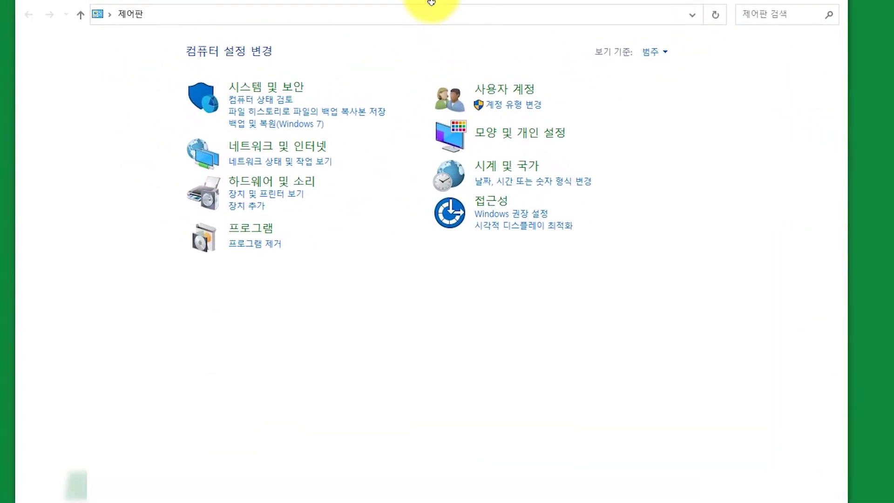
- Search the Control Panel for 전원, select the 최고의 성능 power plan and close the window
{"action": "left_click", "coordinate": [778, 18]}
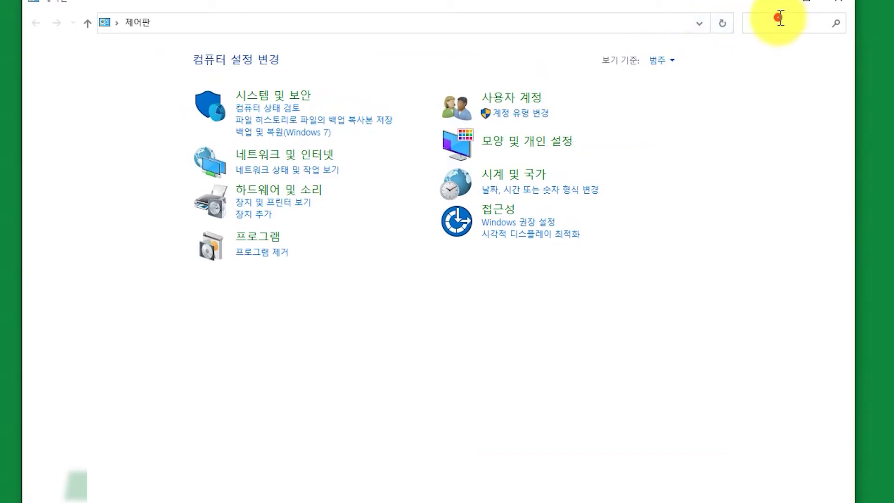
{"action": "type", "text": "w"}
{"action": "key", "text": "BackSpace"}
{"action": "type", "text": "ㅈ"}
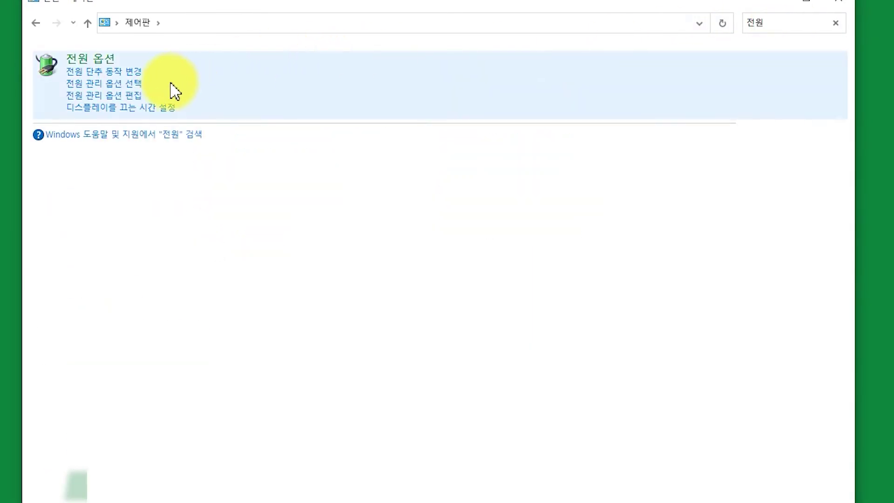
{"action": "left_click", "coordinate": [127, 84]}
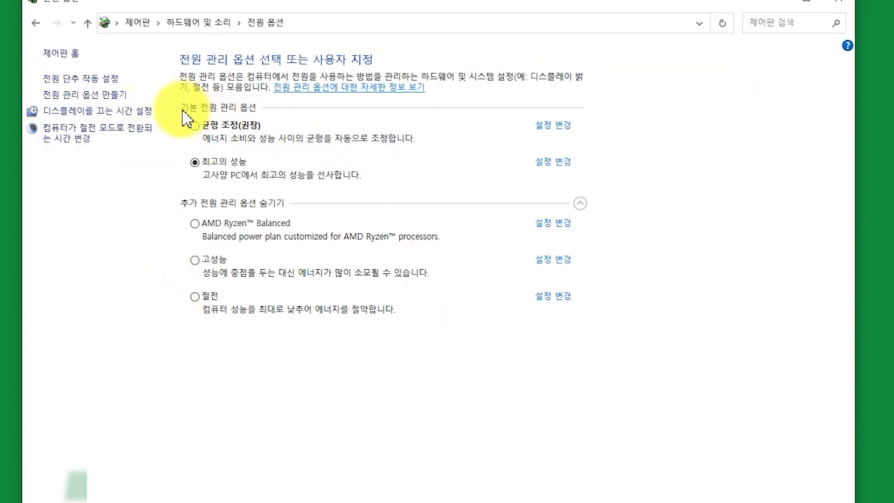
{"action": "left_click", "coordinate": [195, 162]}
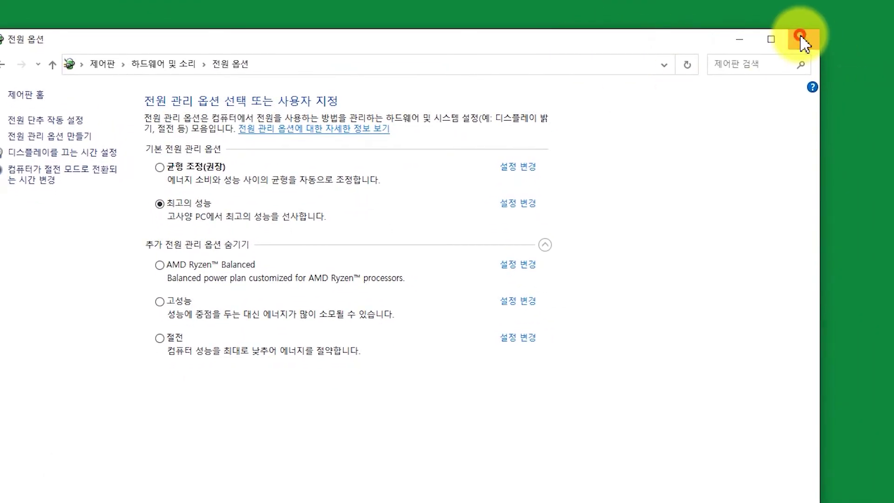
{"action": "left_click", "coordinate": [800, 38]}
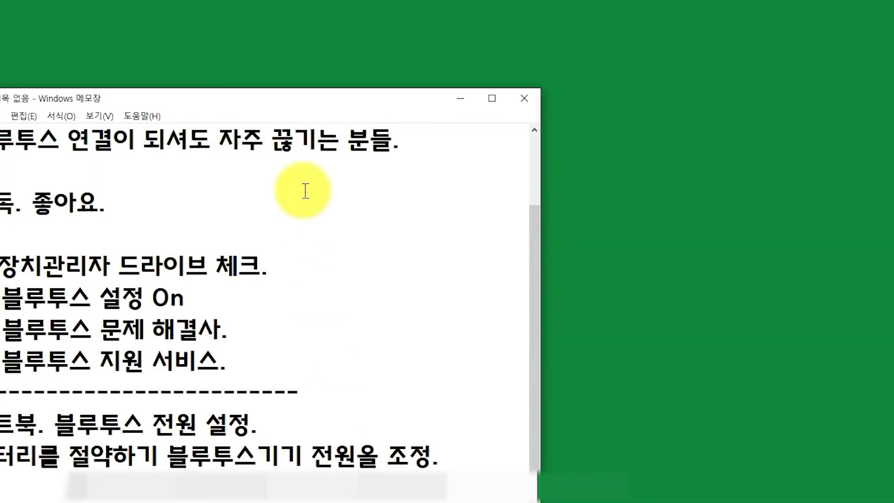
- Return to the note, move its window to the middle of the screen and highlight items 1 to 4, then "끊기는 분들."
{"action": "left_click_drag", "start_coordinate": [320, 103], "coordinate": [508, 57]}
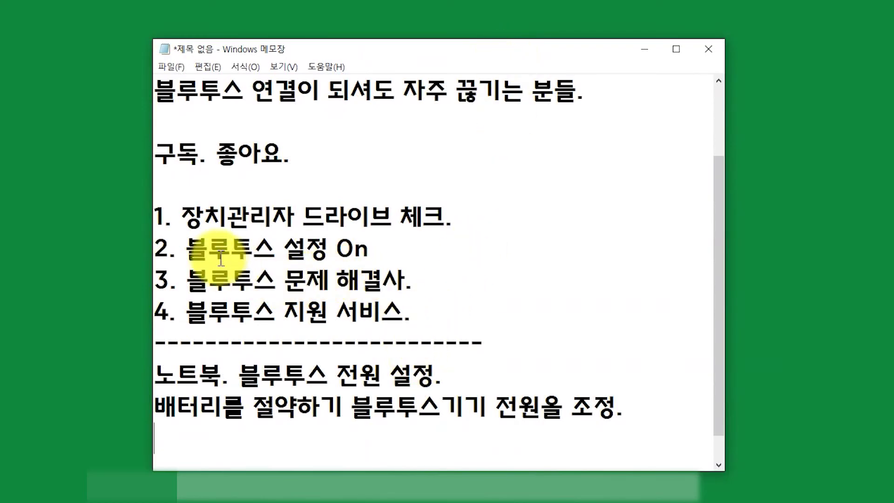
{"action": "left_click_drag", "start_coordinate": [163, 216], "coordinate": [456, 321]}
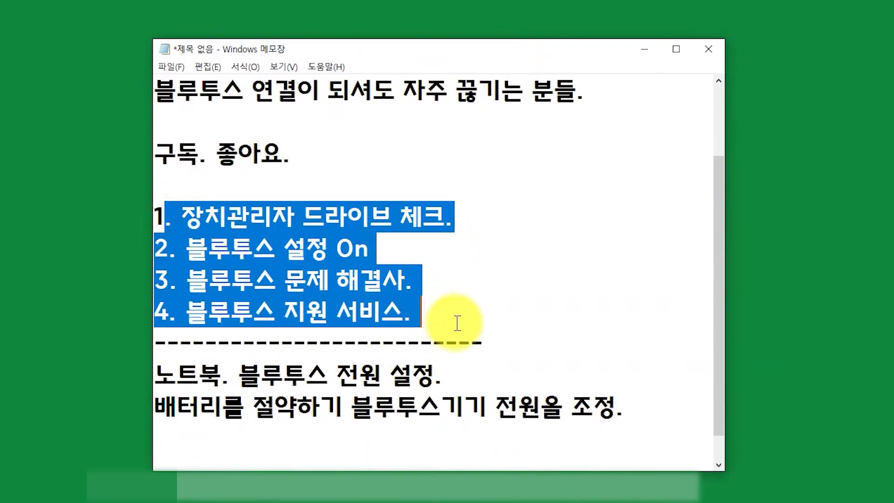
{"action": "scroll", "coordinate": [423, 170], "scroll_direction": "up", "scroll_amount": 1}
{"action": "scroll", "coordinate": [423, 170], "scroll_direction": "down", "scroll_amount": 1}
{"action": "left_click_drag", "start_coordinate": [454, 91], "coordinate": [586, 91]}
- Add the line "마이크로소프트 블루투스 LE 열거자 비활성." below the battery-saving line of the note
{"action": "left_click", "coordinate": [633, 419]}
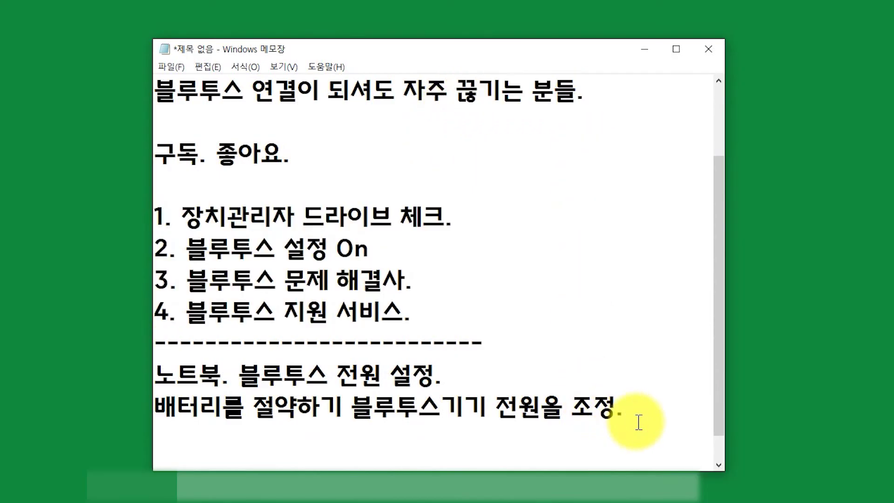
{"action": "key", "text": "Return"}
{"action": "type", "text": "마이"}
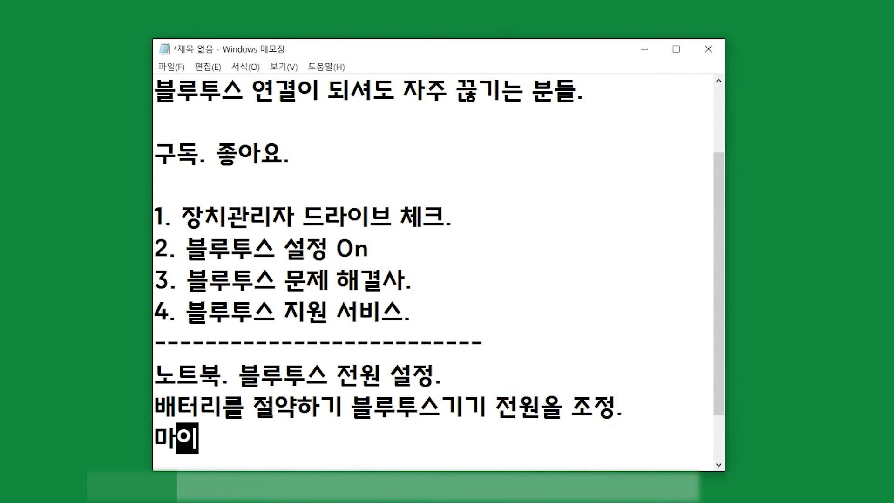
{"action": "type", "text": "크로소프트 ㅂ"}
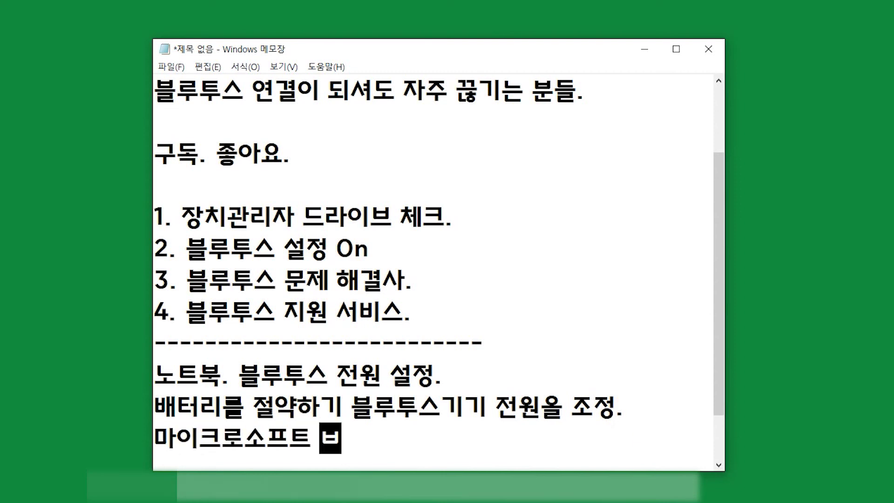
{"action": "type", "text": "ㅡㄹ루투스 "}
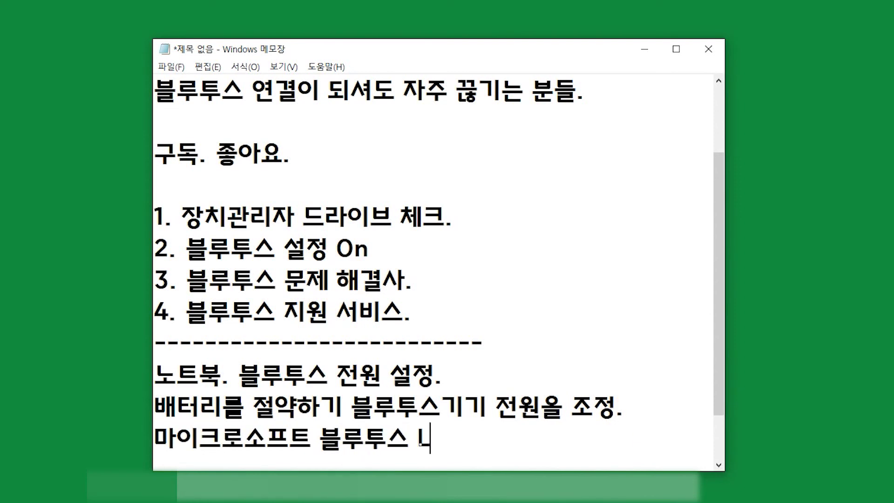
{"action": "type", "text": "LE 열거자 비핤"}
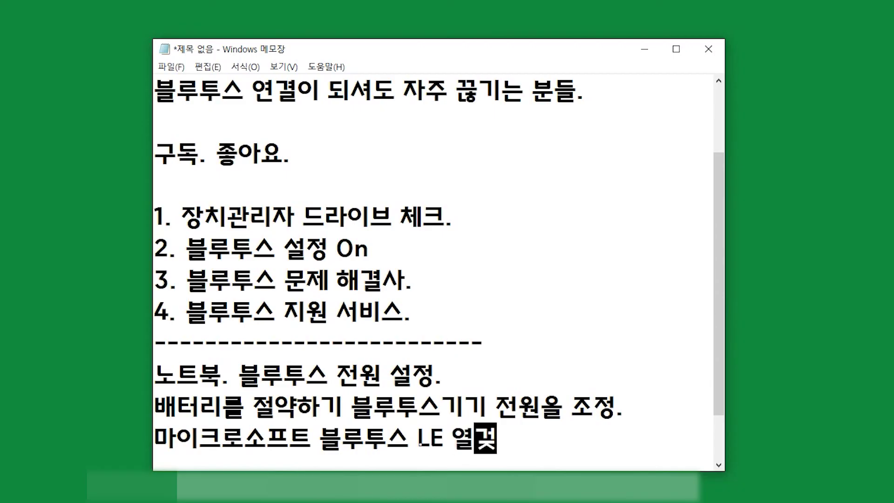
{"action": "type", "text": "활성."}
{"action": "key", "text": "Return"}
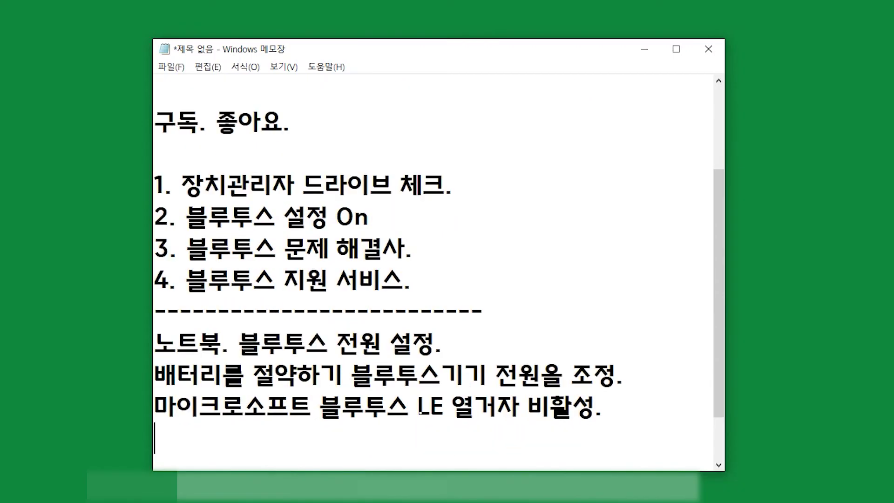
- Add the line "전원 최고 사양으로 변경." at the end of the note and remove the space after it
{"action": "type", "text": "전워ㄴ 최고 사양을"}
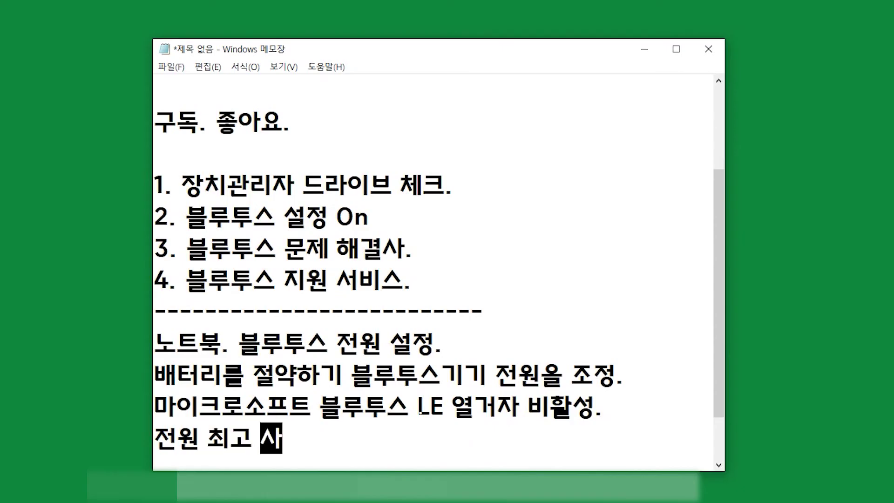
{"action": "type", "text": "ㅗ 변경."}
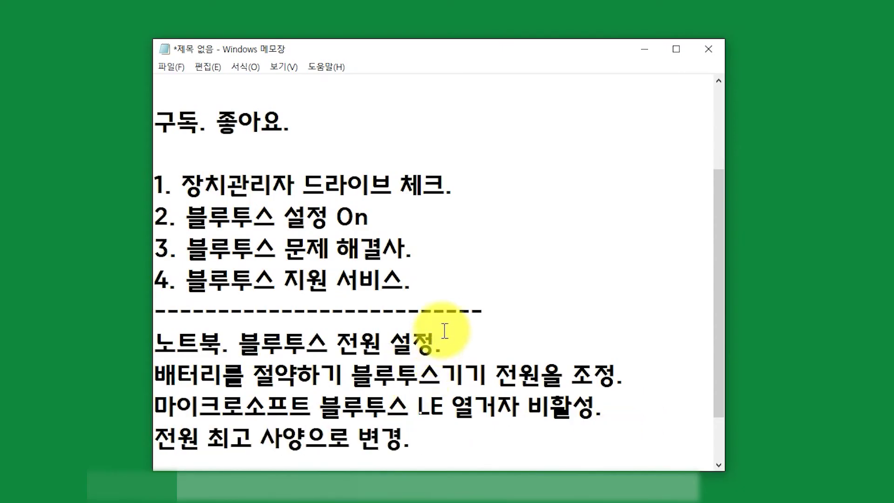
{"action": "scroll", "coordinate": [310, 229], "scroll_direction": "up", "scroll_amount": 2}
{"action": "scroll", "coordinate": [299, 299], "scroll_direction": "down", "scroll_amount": 3}
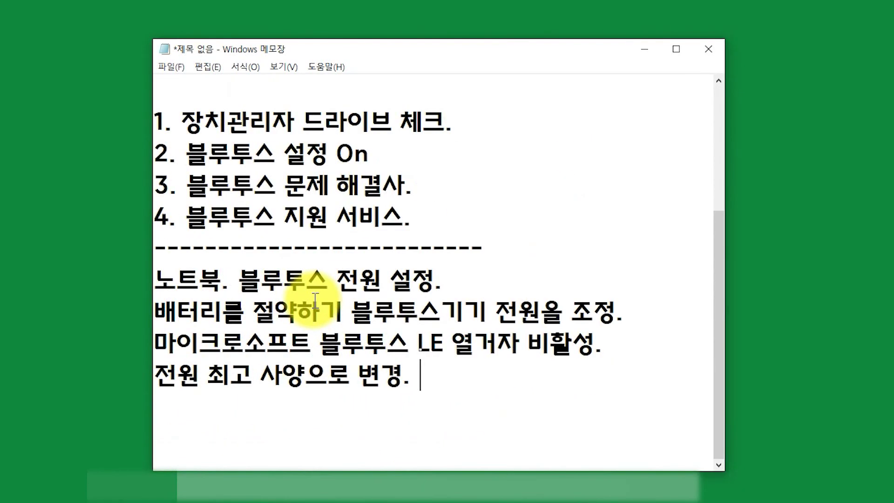
{"action": "left_click_drag", "start_coordinate": [463, 380], "coordinate": [416, 380]}
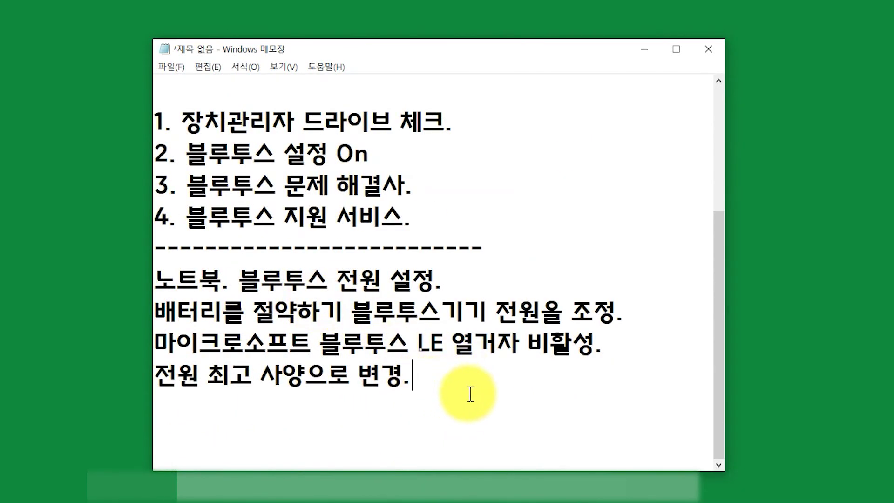
- Remove the period after "변경", leave a blank line and add the line "윈도우 업데이트." to the note
{"action": "key", "text": "Return"}
{"action": "key", "text": "Return"}
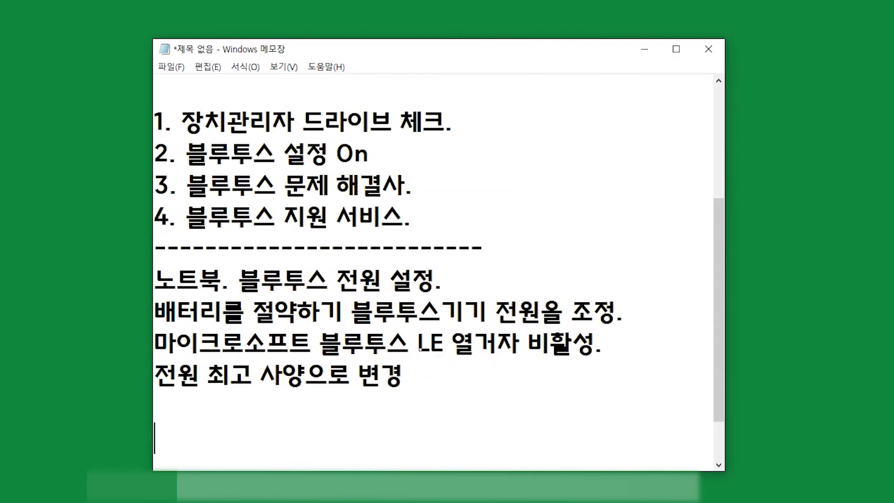
{"action": "type", "text": "윈도우"}
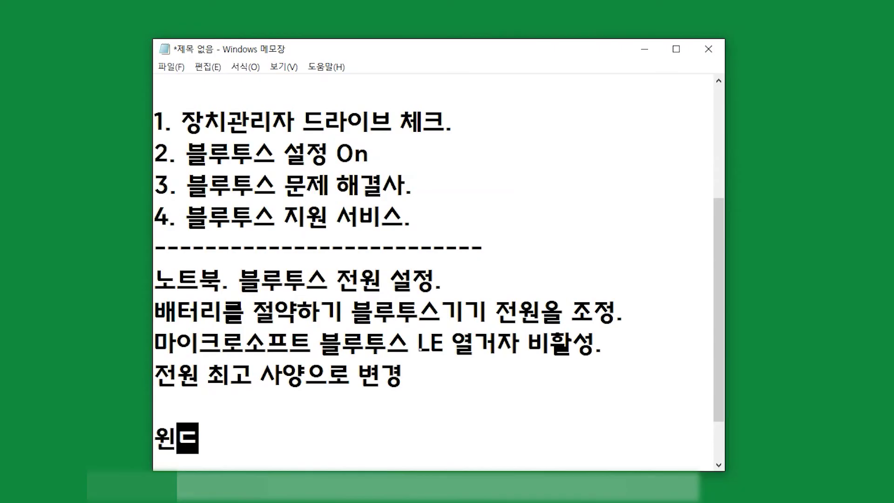
{"action": "type", "text": " 1"}
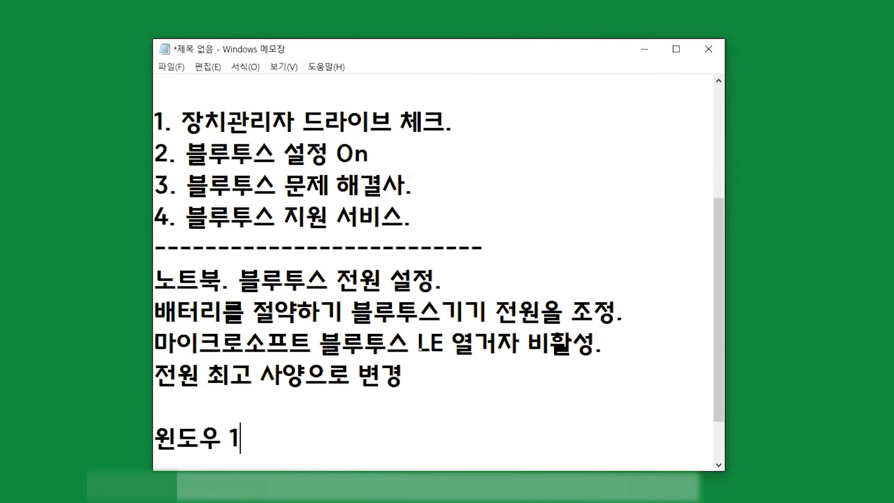
{"action": "type", "text": "0"}
{"action": "key", "text": "BackSpace"}
{"action": "type", "text": "업데일"}
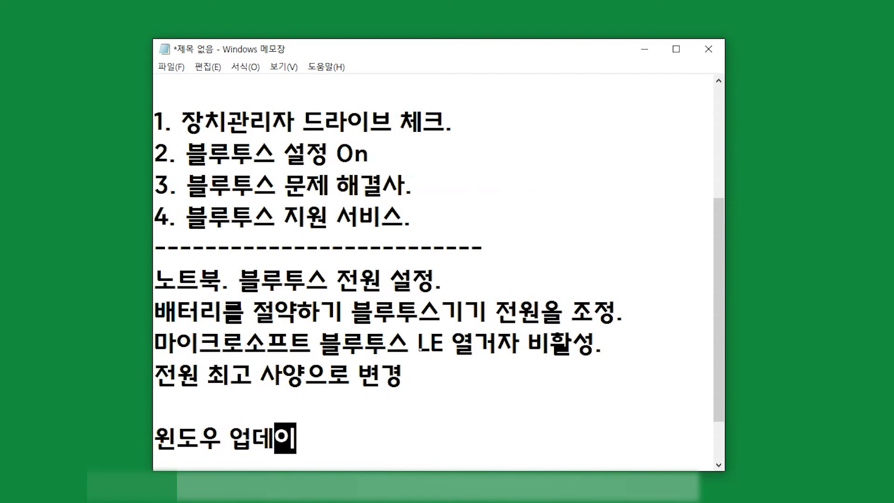
{"action": "type", "text": "트."}
{"action": "key", "text": "Return"}
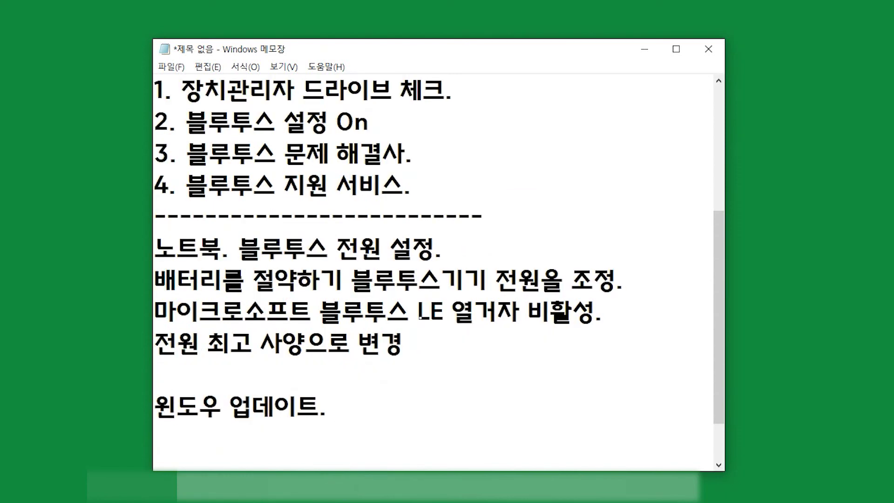